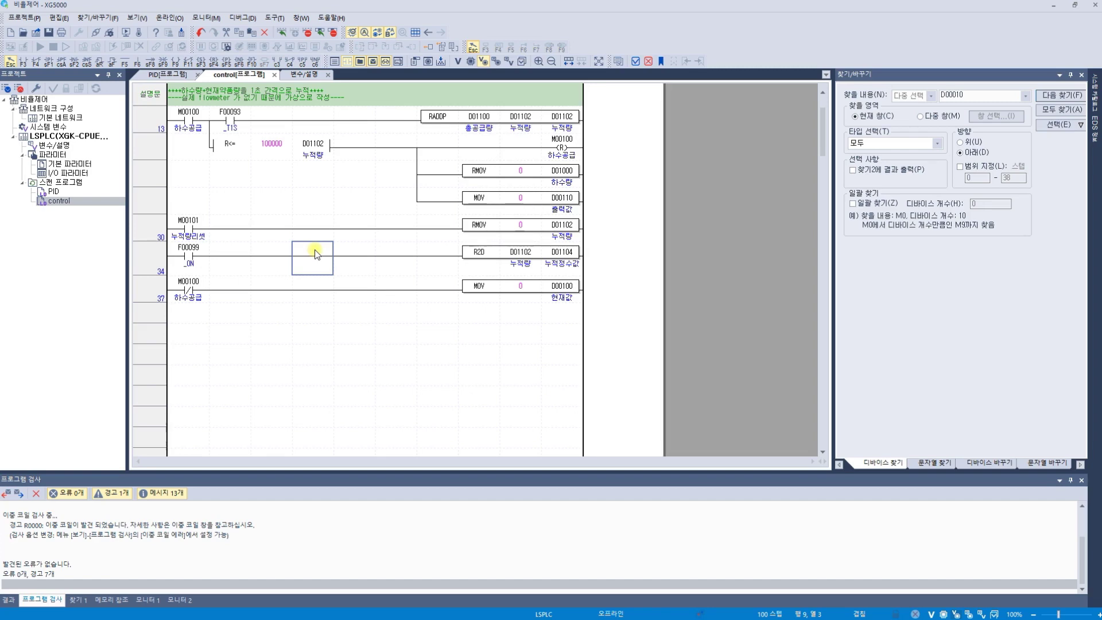
# Open the PID program and browse down to the PIDRUN rung driven by M00100.
pyautogui.click(280, 201)
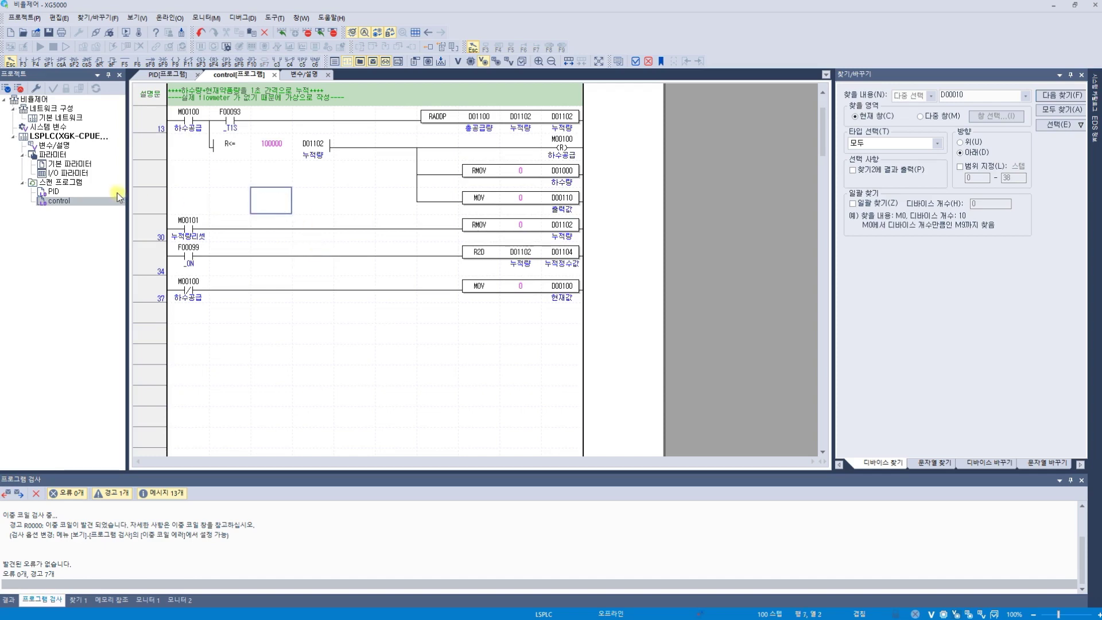
pyautogui.doubleClick(53, 192)
pyautogui.click(313, 204)
pyautogui.scroll(-1, 325, 269)
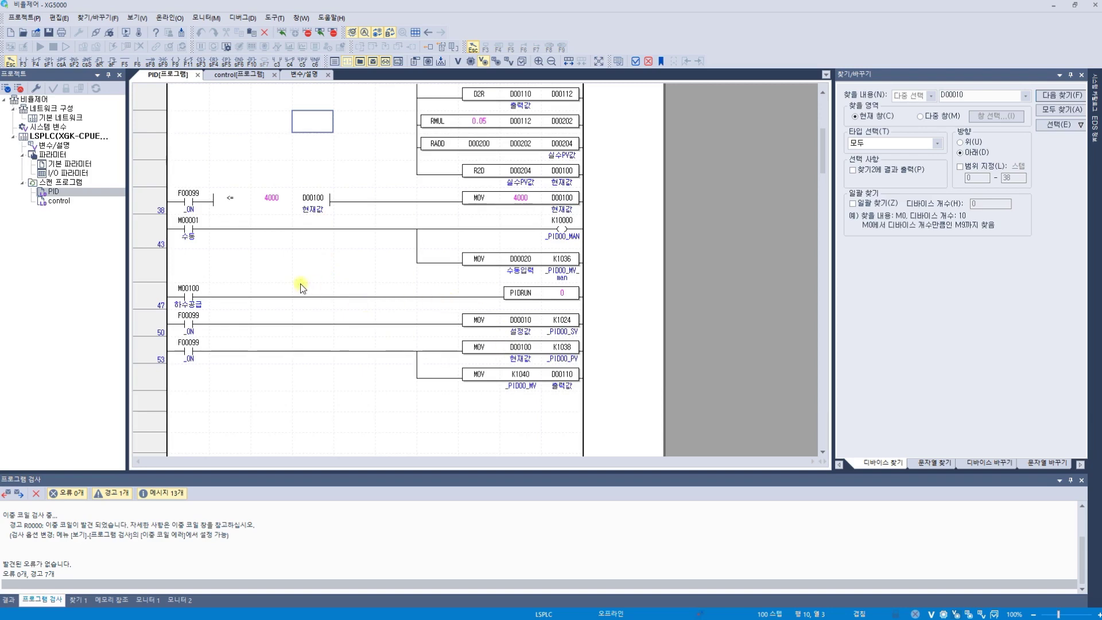
pyautogui.click(347, 295)
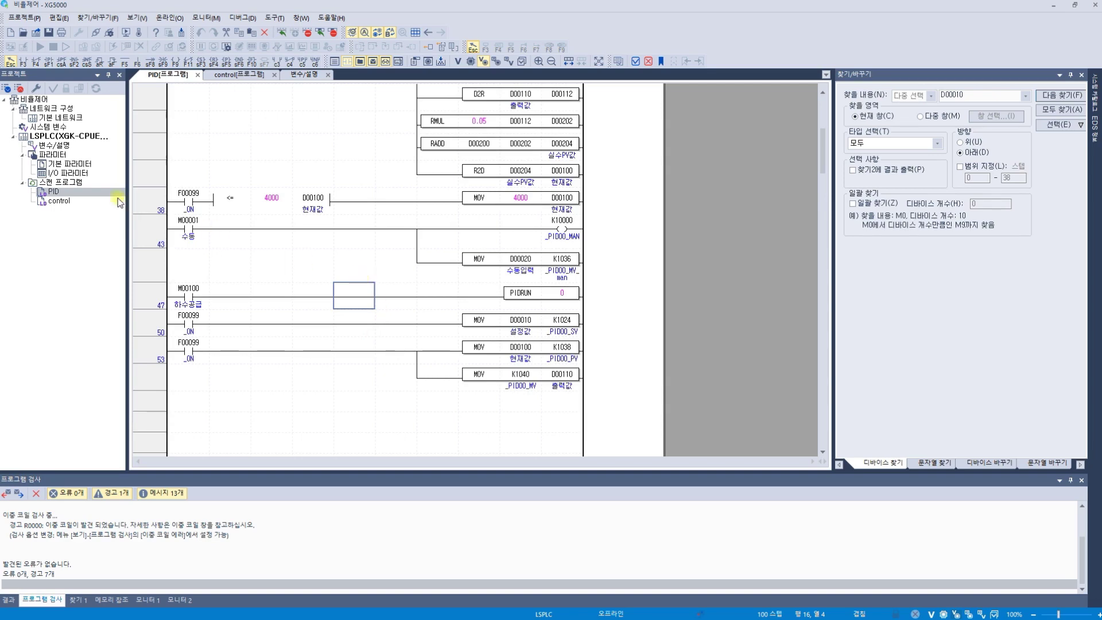
# Reopen the control program and jump to its first rung with Ctrl+Home.
pyautogui.click(55, 206)
pyautogui.doubleClick(58, 201)
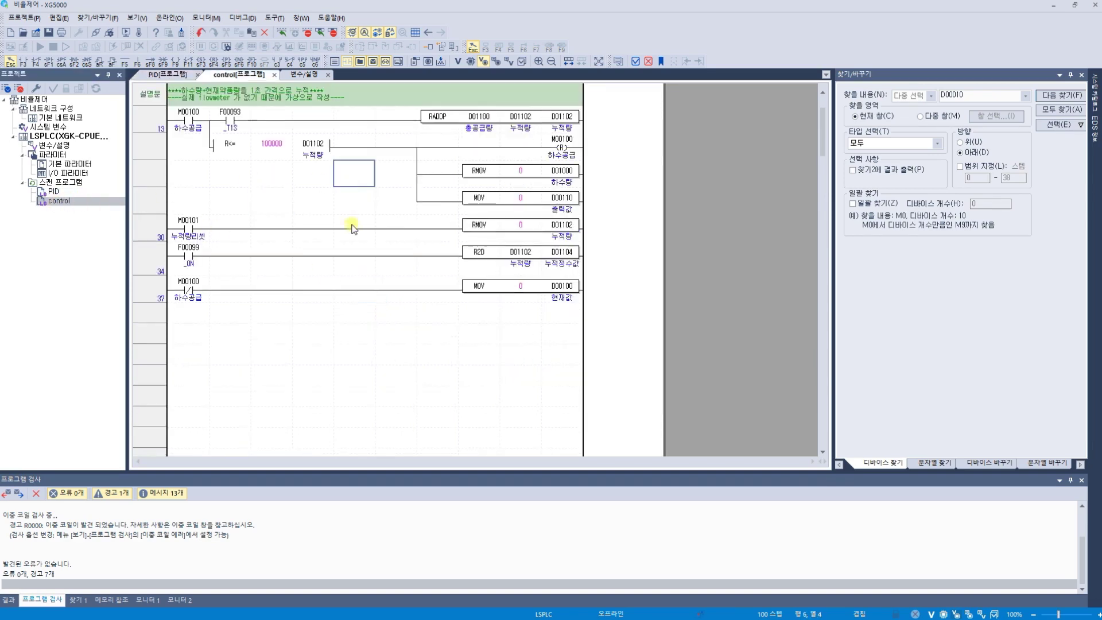
pyautogui.scroll(1, 352, 216)
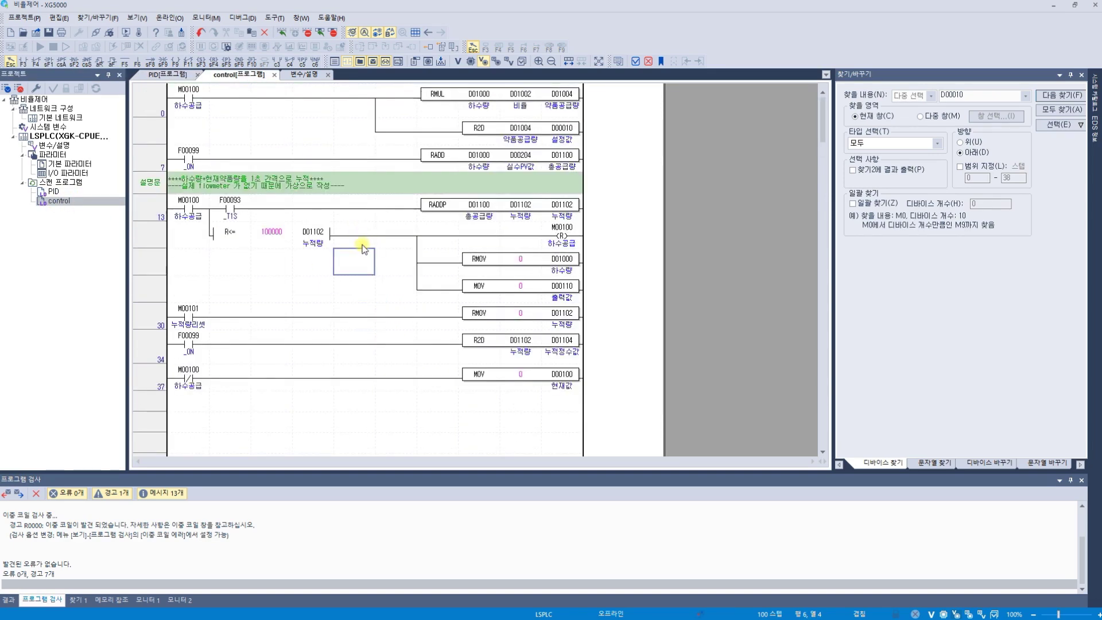
pyautogui.hotkey('ctrl', 'Home')
# Inspect rung 0's operands D01000, D01002, D01004 and the D00010 setpoint destination.
pyautogui.click(477, 105)
pyautogui.moveTo(486, 112)
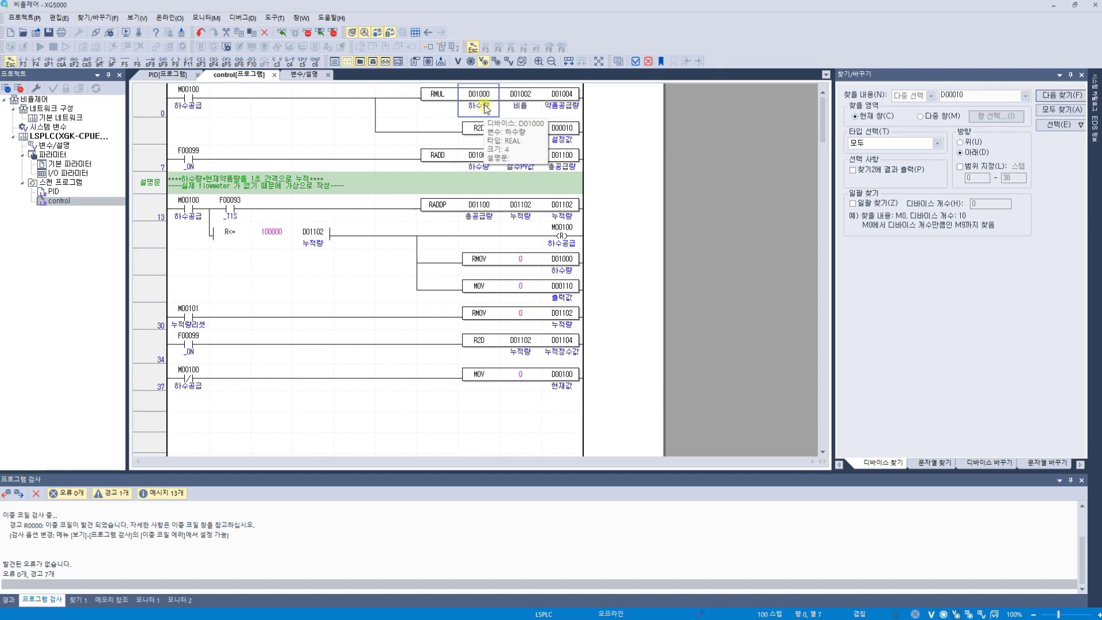
pyautogui.click(528, 104)
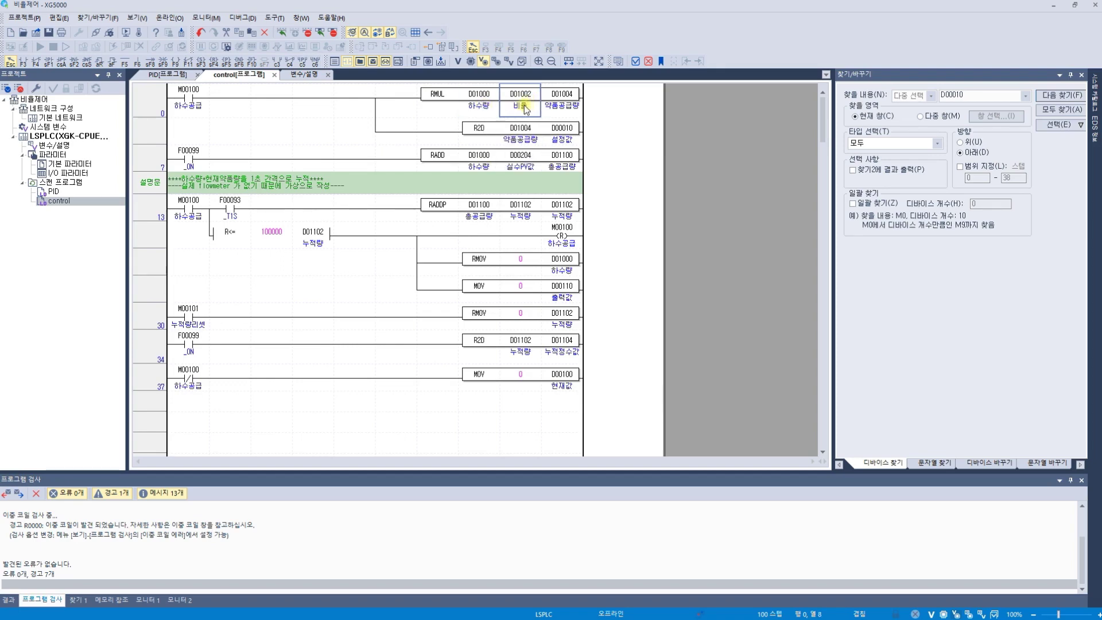
pyautogui.click(569, 112)
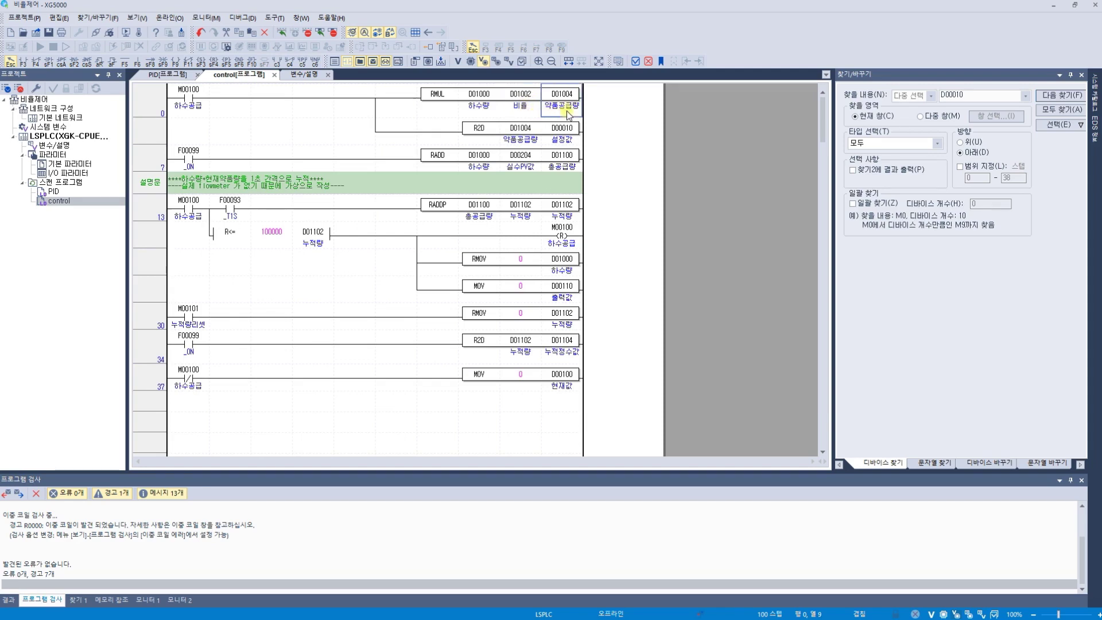
pyautogui.click(552, 138)
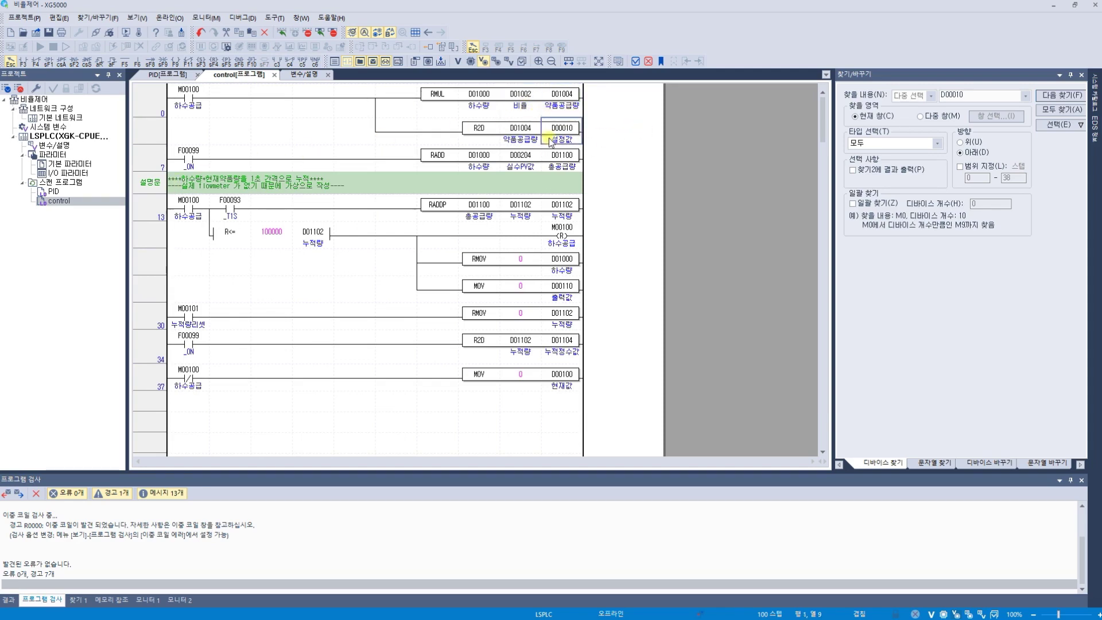
# Switch to the PID program and select the D00010 setpoint MOV operand in rung 50.
pyautogui.doubleClick(71, 190)
pyautogui.click(409, 263)
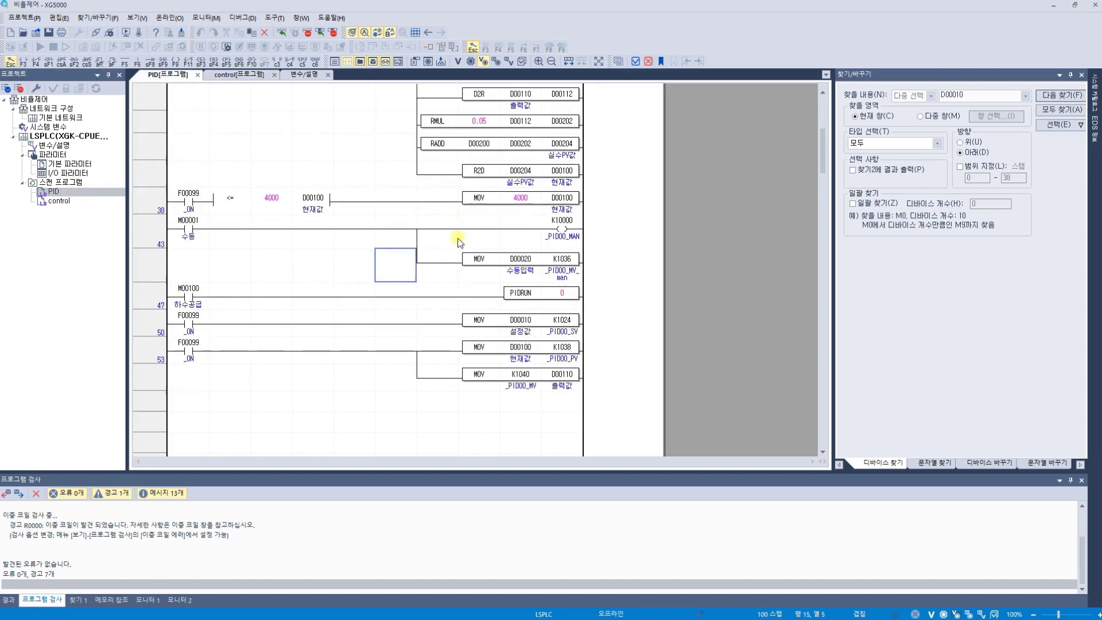
pyautogui.click(519, 322)
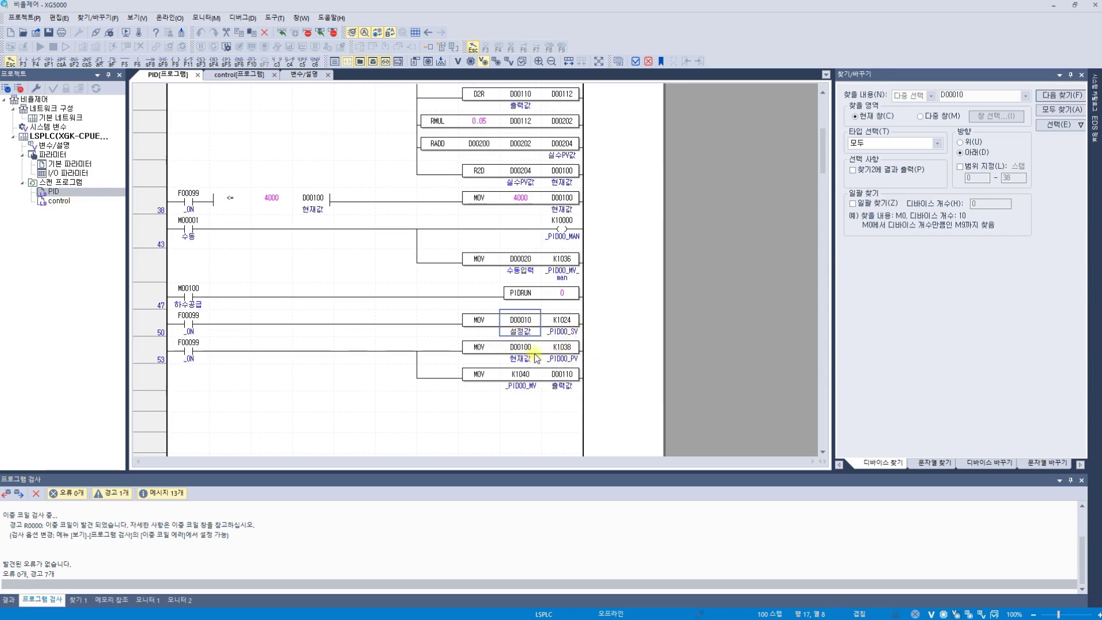
pyautogui.moveTo(537, 358)
# Reopen the control program and inspect the RADD operands D01000, D00204 and D01100.
pyautogui.doubleClick(50, 201)
pyautogui.click(349, 154)
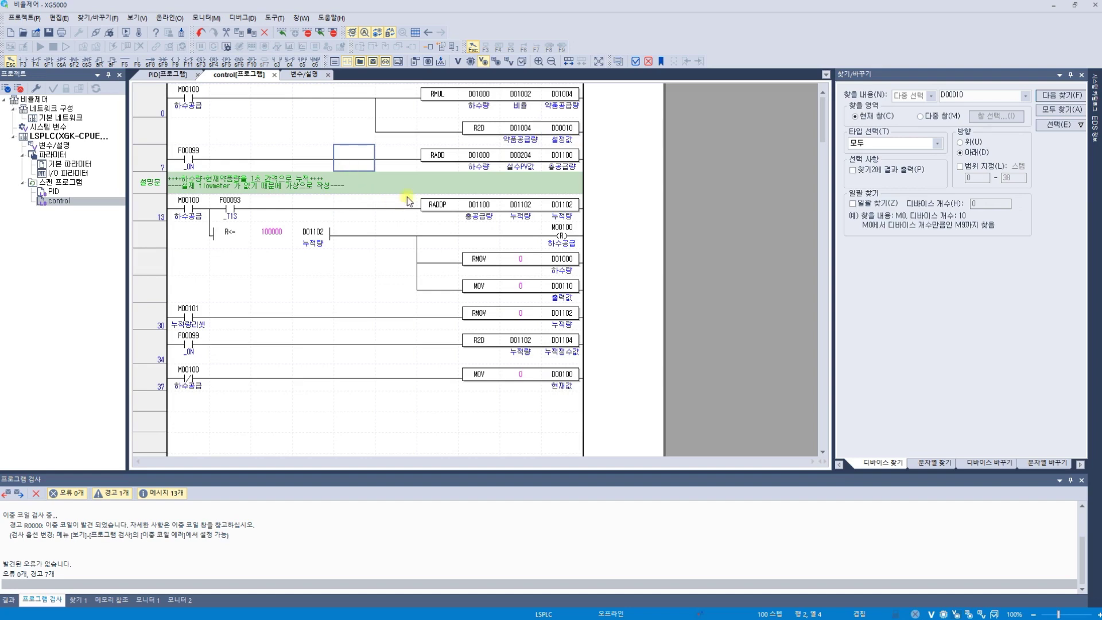
pyautogui.click(400, 156)
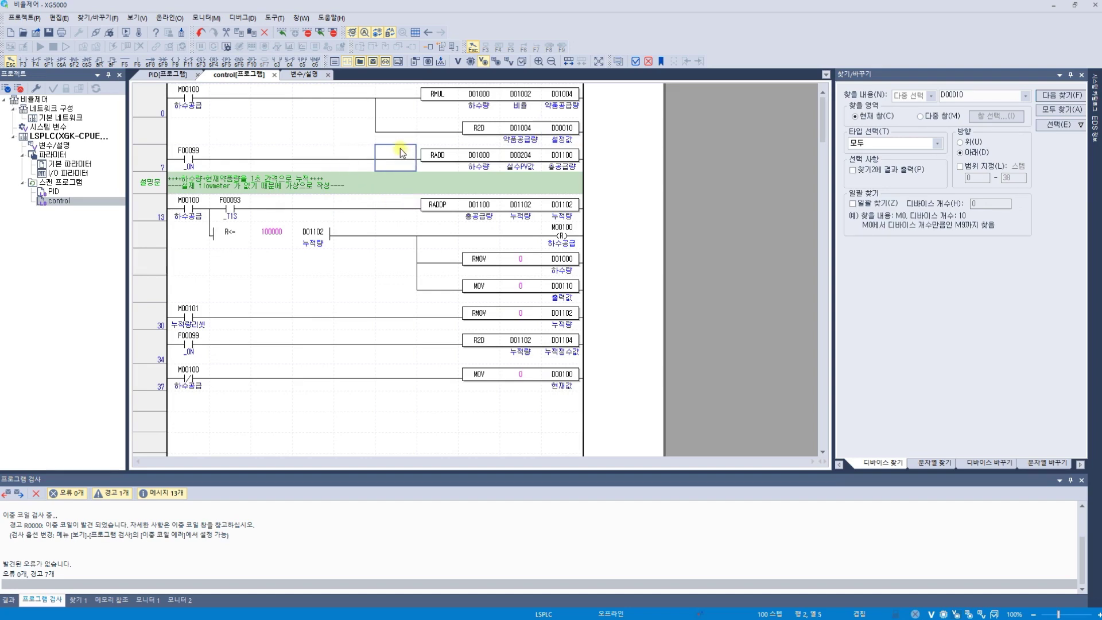
pyautogui.click(478, 162)
pyautogui.click(524, 169)
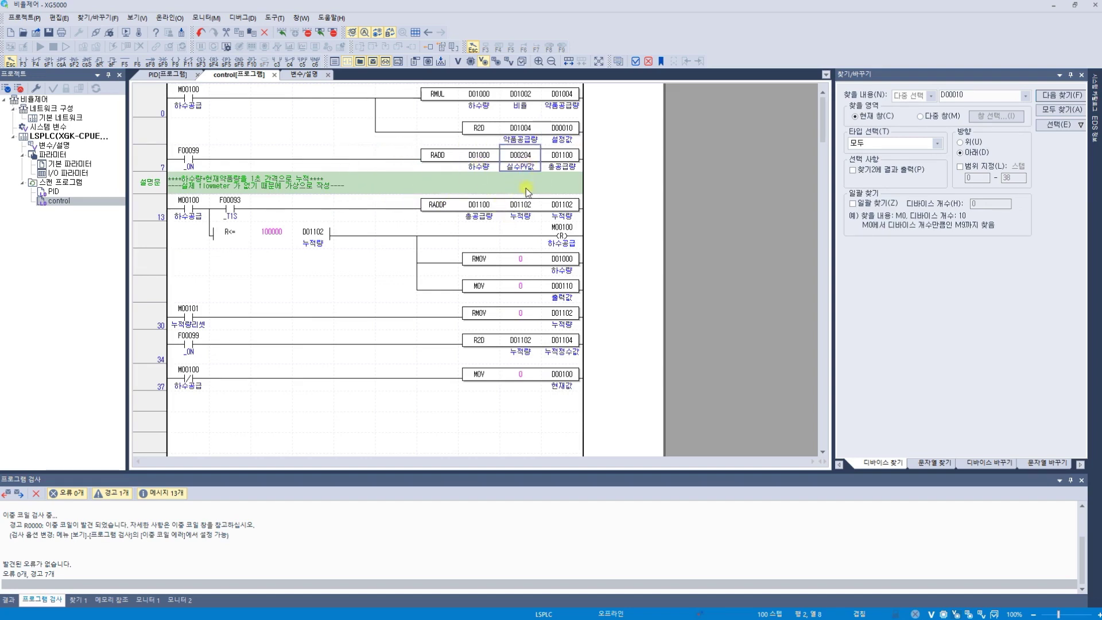
pyautogui.click(552, 162)
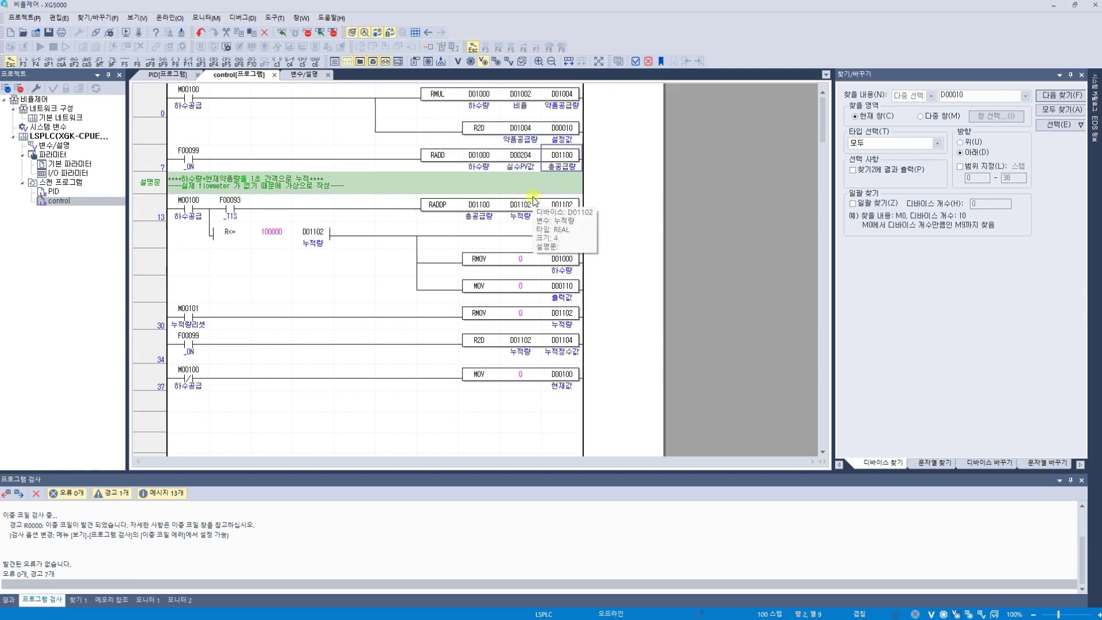
# Inspect the _T1S contact, D01102 accumulation, M00101 reset contact and the 100000 comparison limit.
pyautogui.click(246, 212)
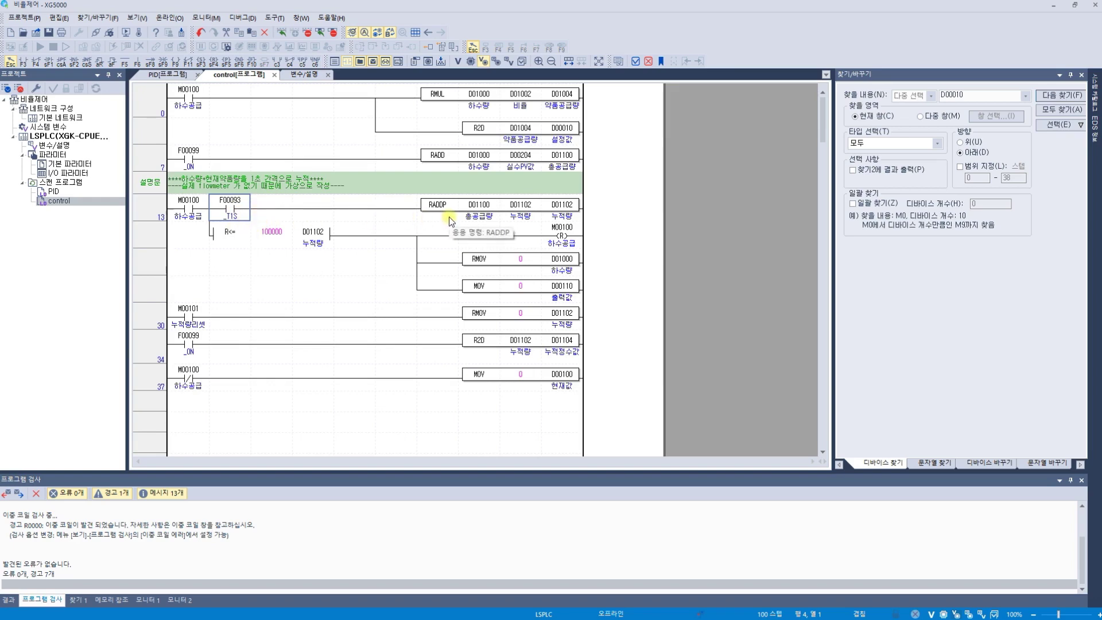
pyautogui.click(382, 230)
pyautogui.click(269, 264)
pyautogui.click(187, 324)
pyautogui.click(220, 296)
pyautogui.click(303, 244)
pyautogui.click(267, 241)
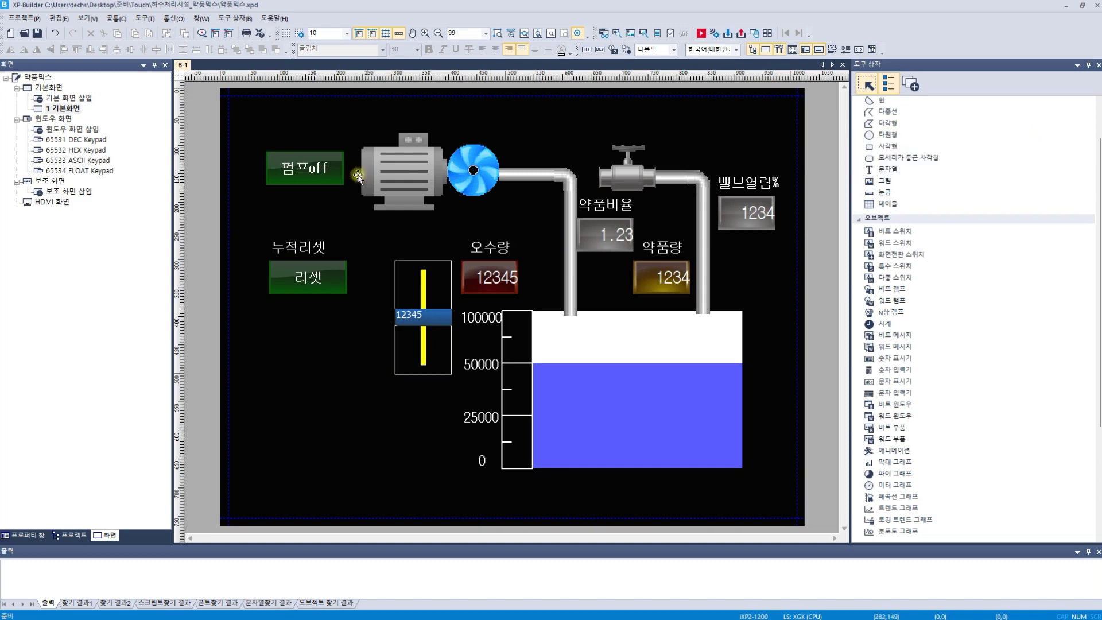
pyautogui.doubleClick(316, 172)
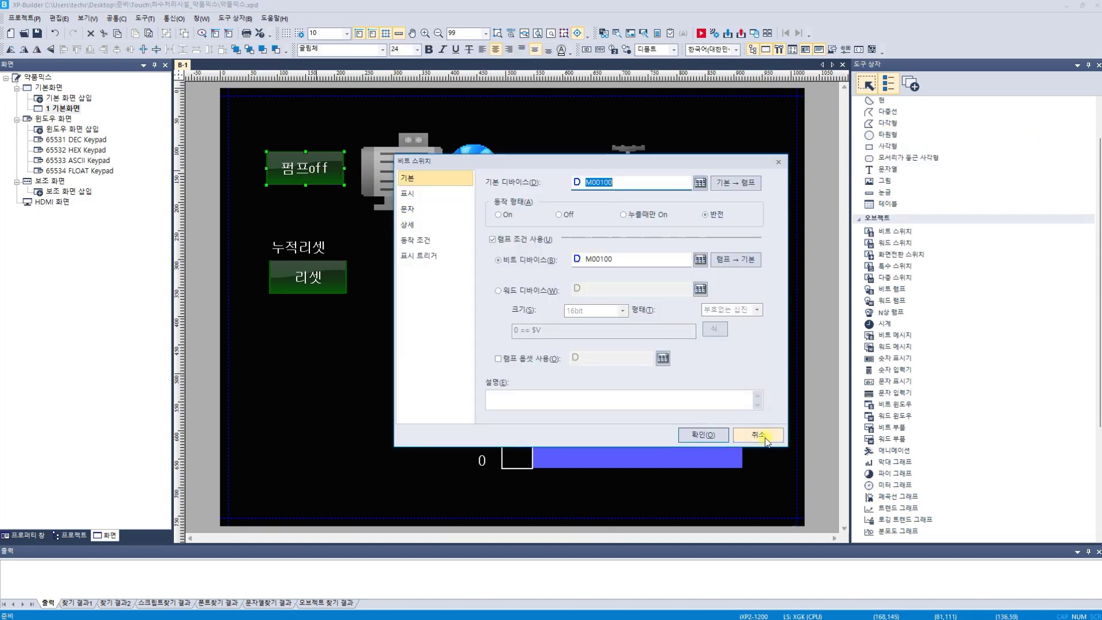
pyautogui.click(764, 438)
pyautogui.doubleClick(318, 288)
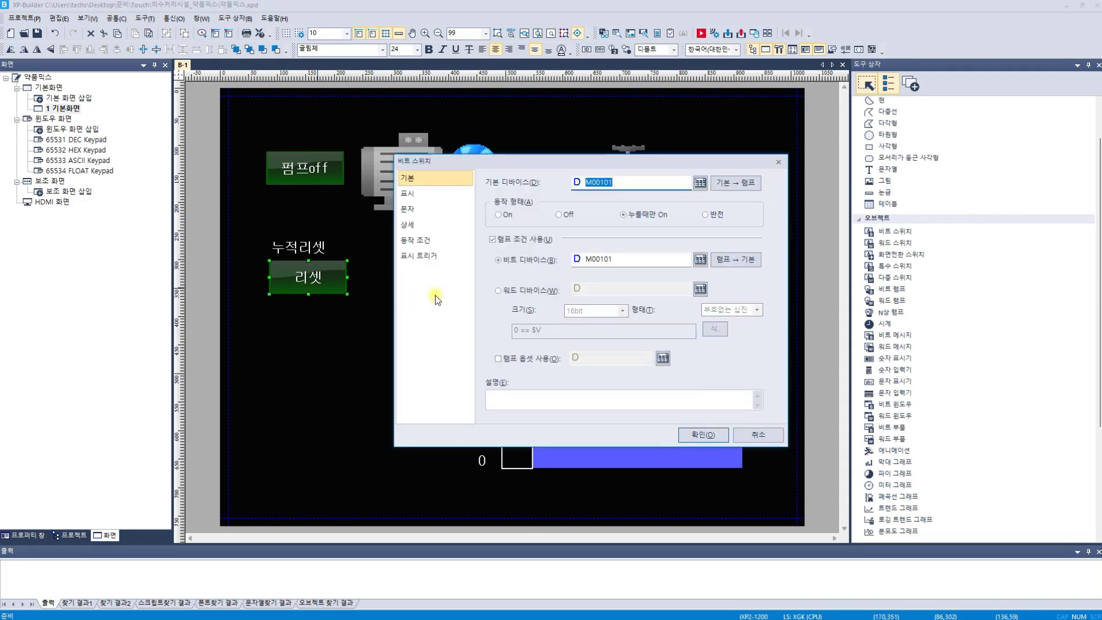
pyautogui.click(764, 438)
pyautogui.click(365, 379)
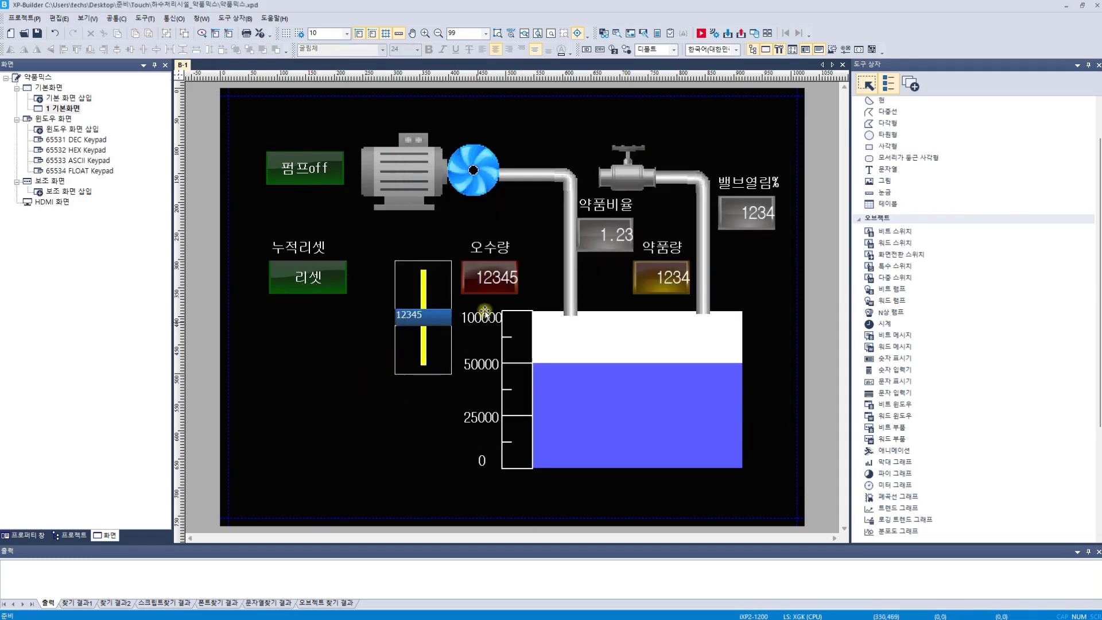
pyautogui.doubleClick(497, 279)
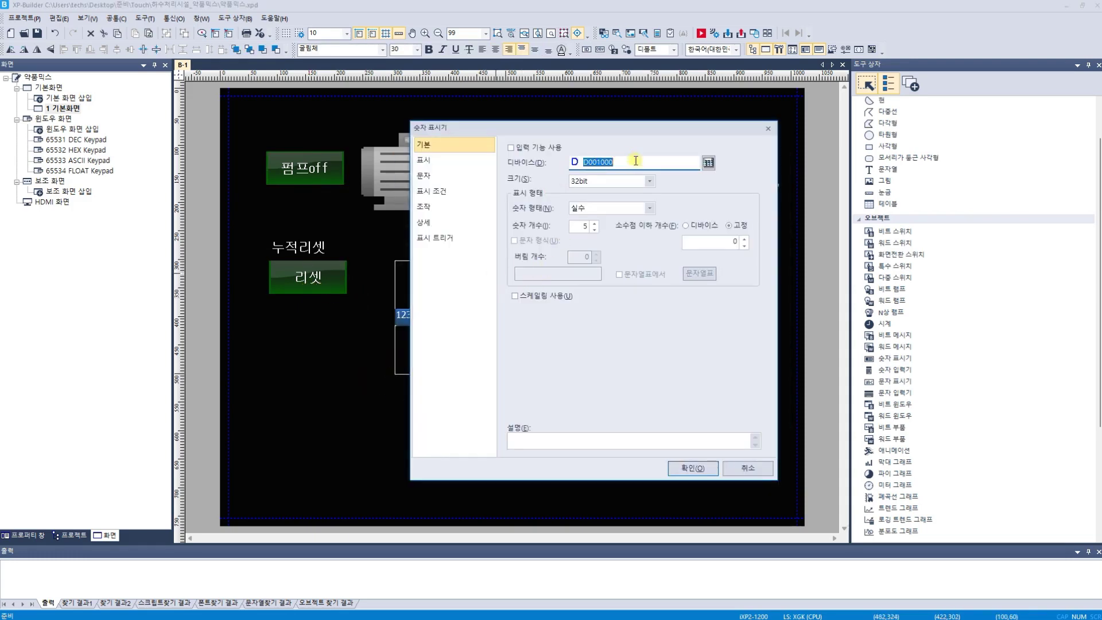
pyautogui.click(748, 468)
pyautogui.doubleClick(670, 281)
pyautogui.click(748, 468)
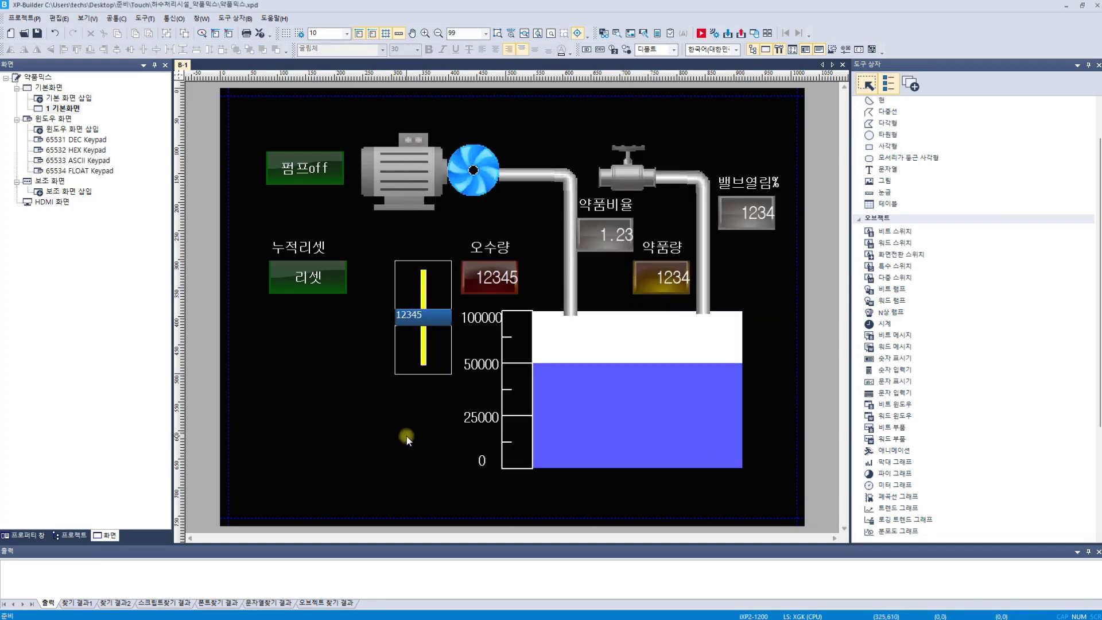
pyautogui.click(619, 395)
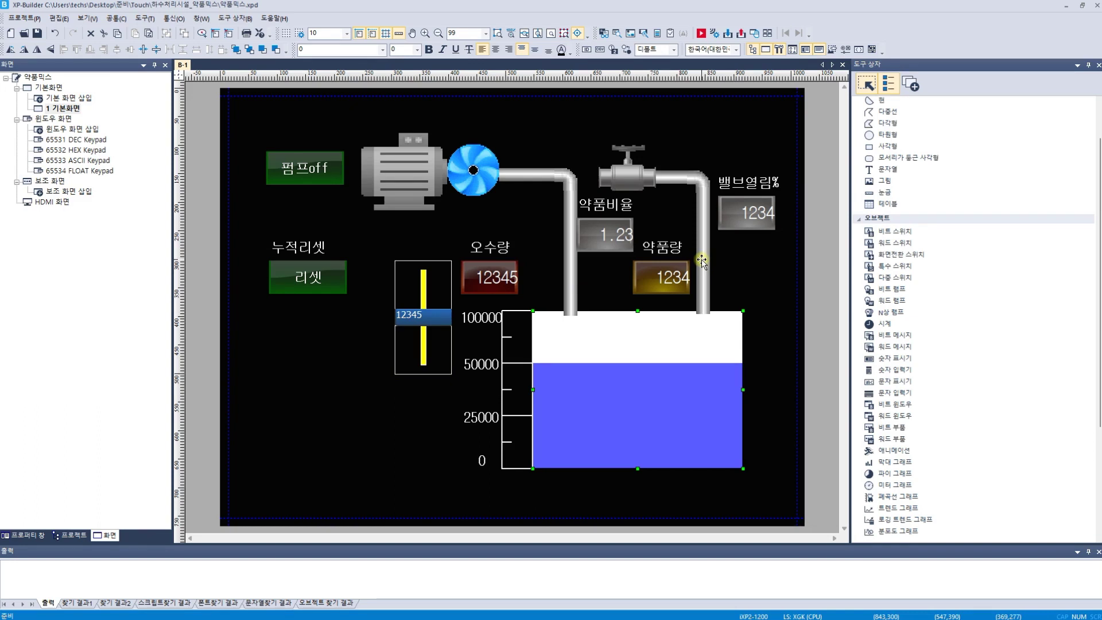
pyautogui.doubleClick(423, 315)
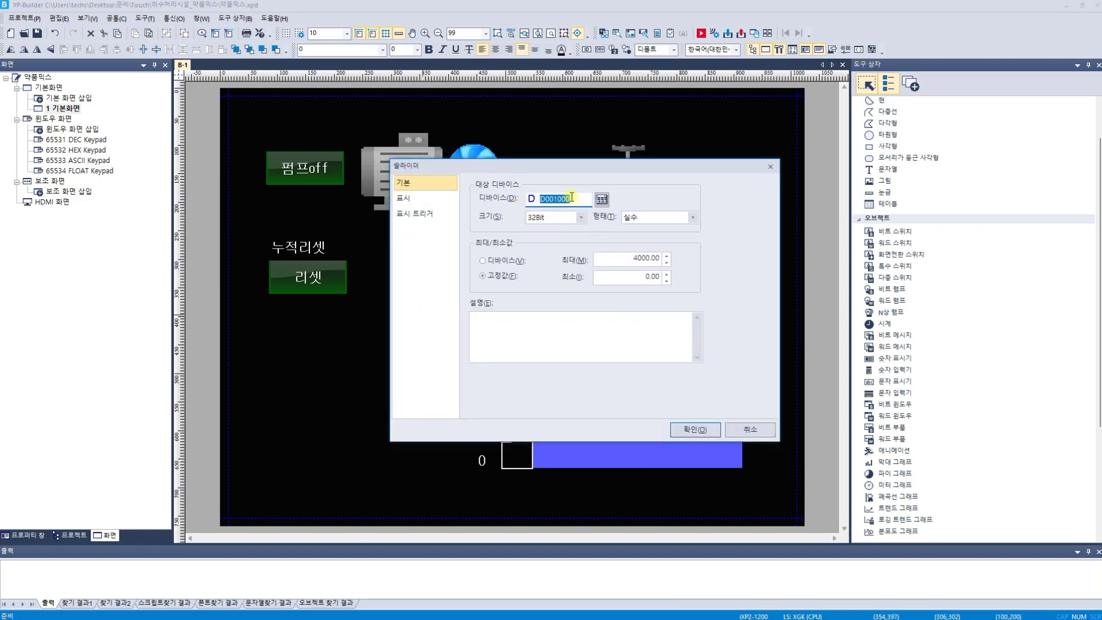
pyautogui.click(763, 429)
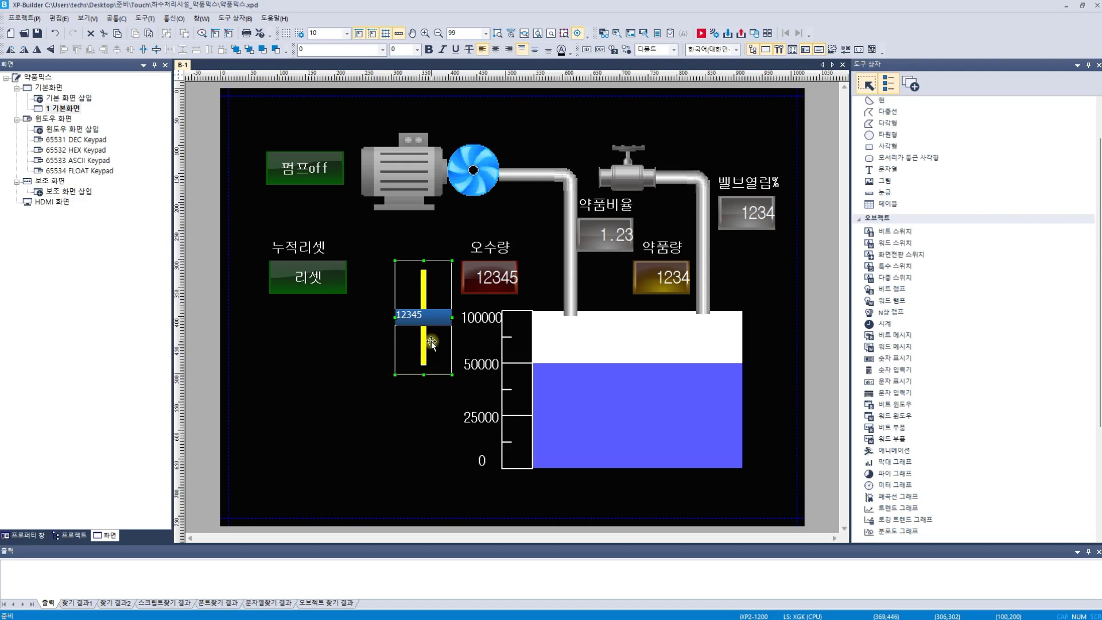
pyautogui.click(490, 237)
pyautogui.doubleClick(427, 182)
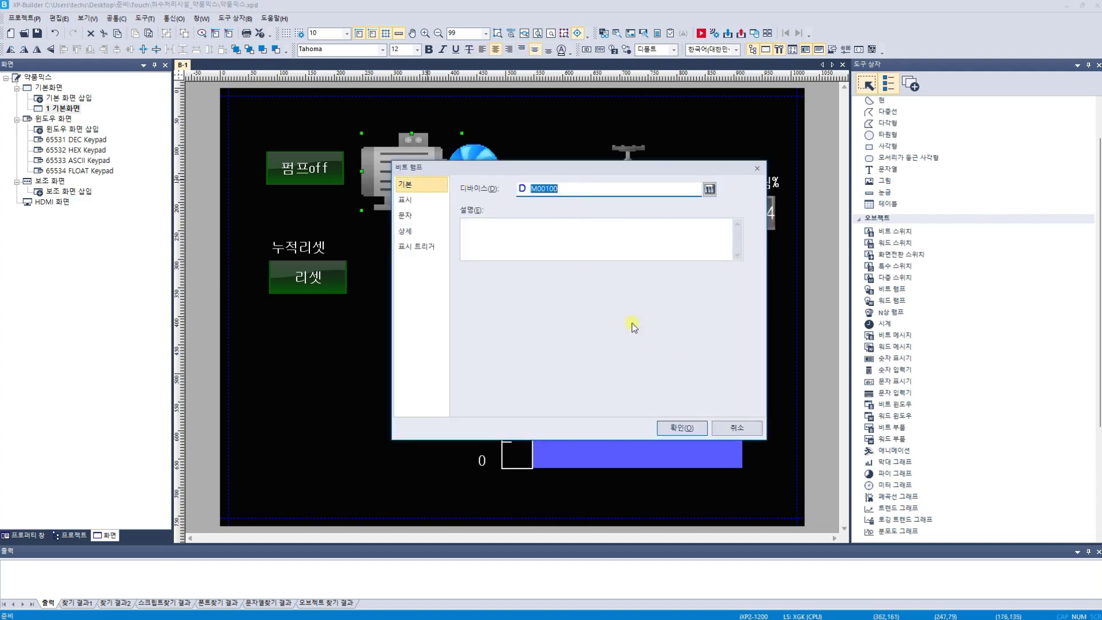
pyautogui.click(737, 428)
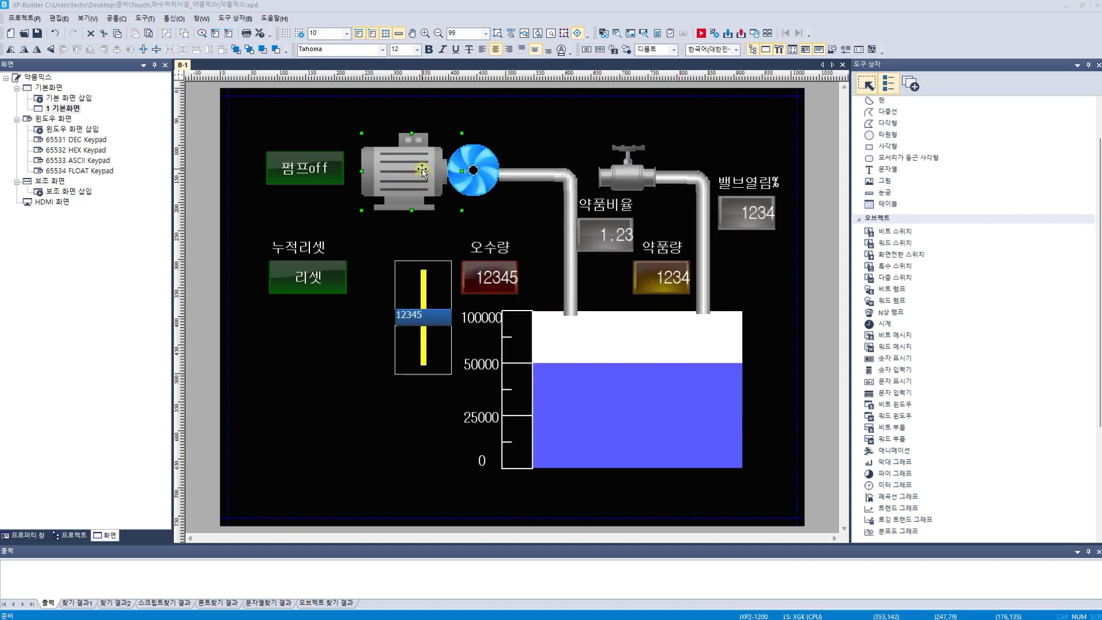
pyautogui.doubleClick(422, 171)
pyautogui.click(419, 200)
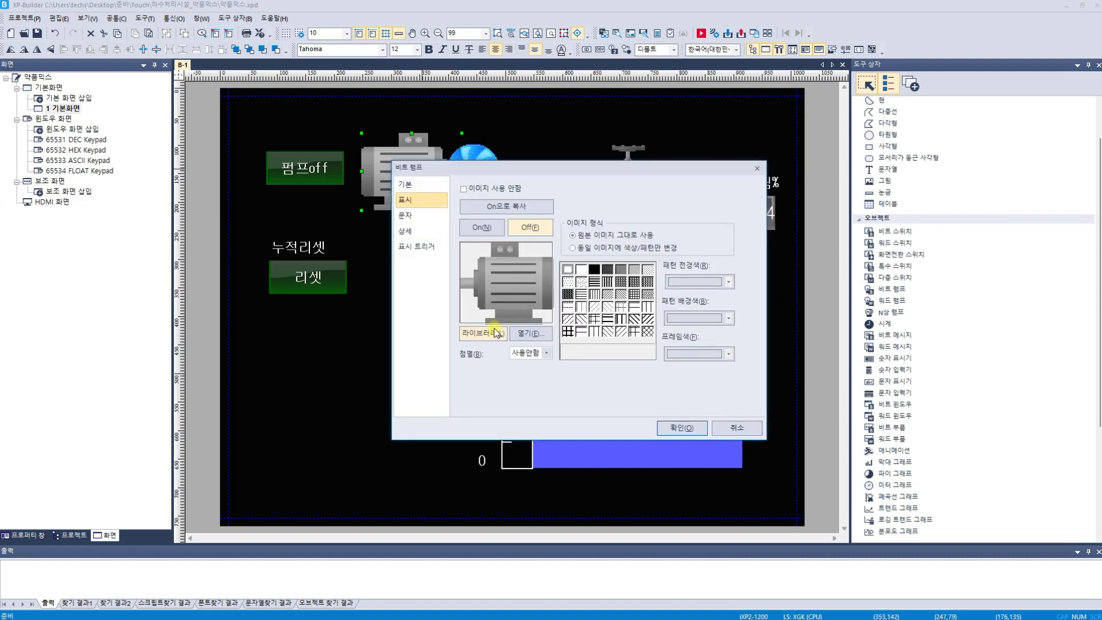
pyautogui.click(482, 227)
pyautogui.click(540, 227)
pyautogui.click(482, 227)
pyautogui.click(737, 427)
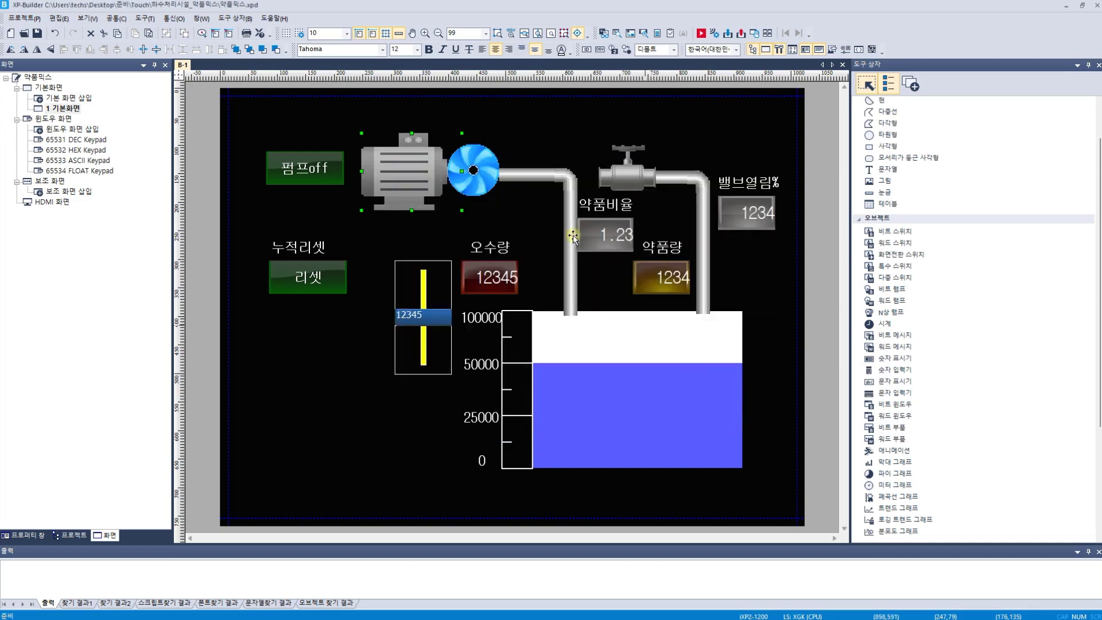
pyautogui.click(480, 156)
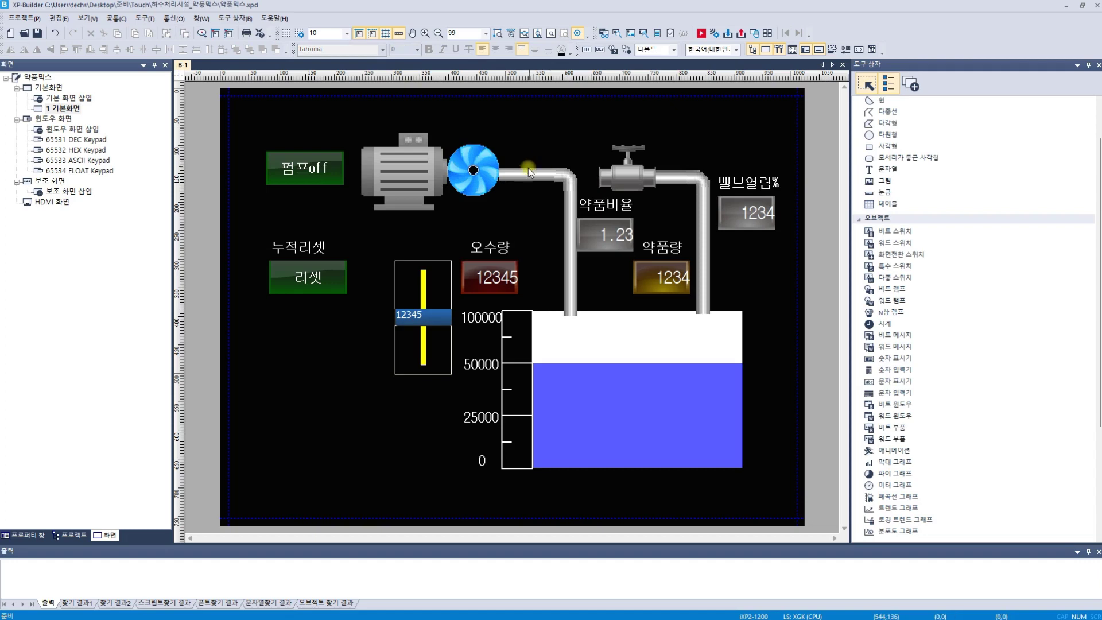
pyautogui.doubleClick(508, 189)
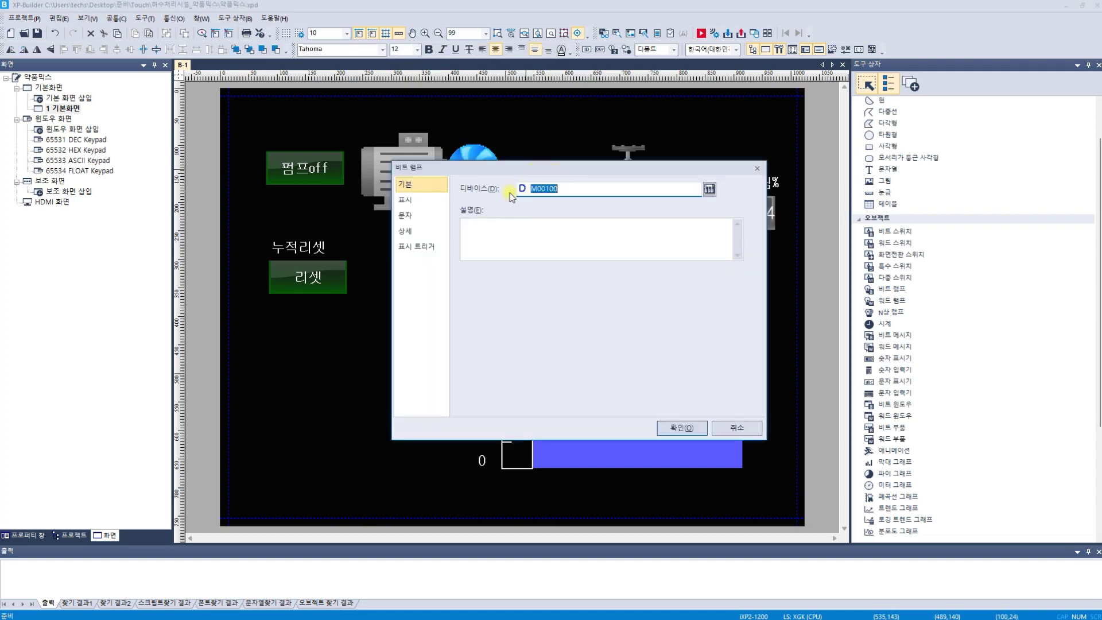
pyautogui.click(410, 199)
pyautogui.click(532, 229)
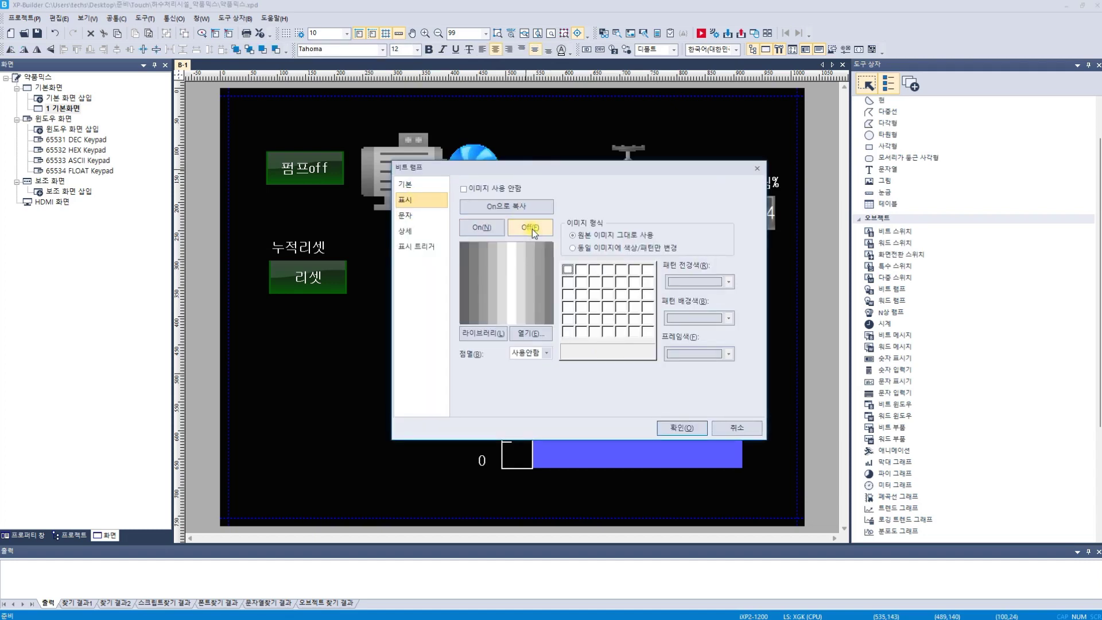
pyautogui.click(483, 228)
pyautogui.click(526, 229)
pyautogui.click(489, 230)
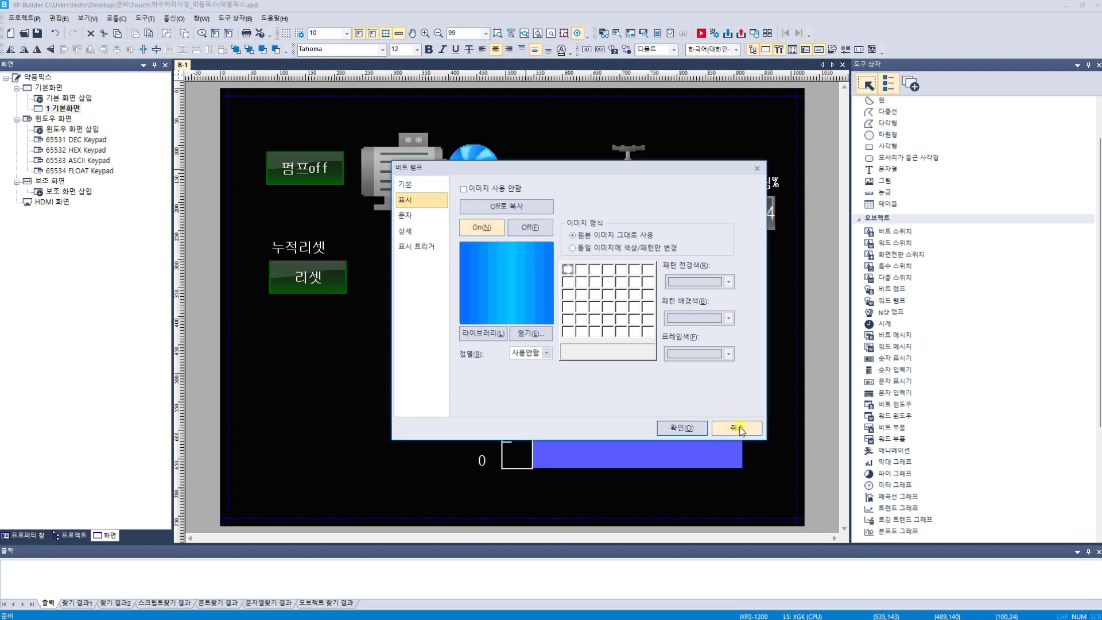
pyautogui.click(741, 429)
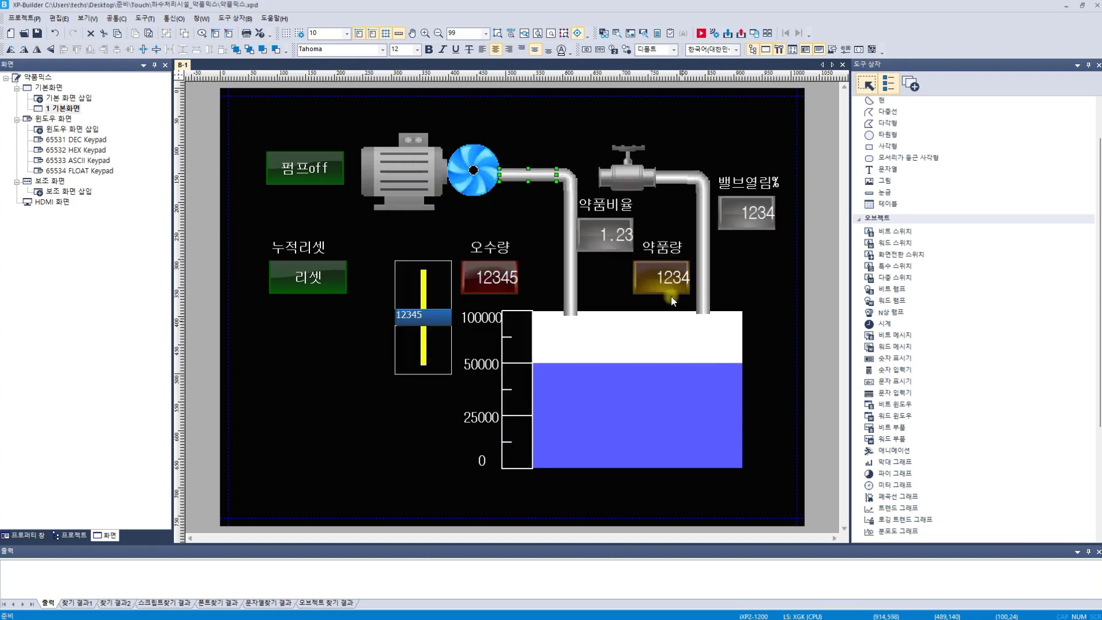
pyautogui.click(688, 179)
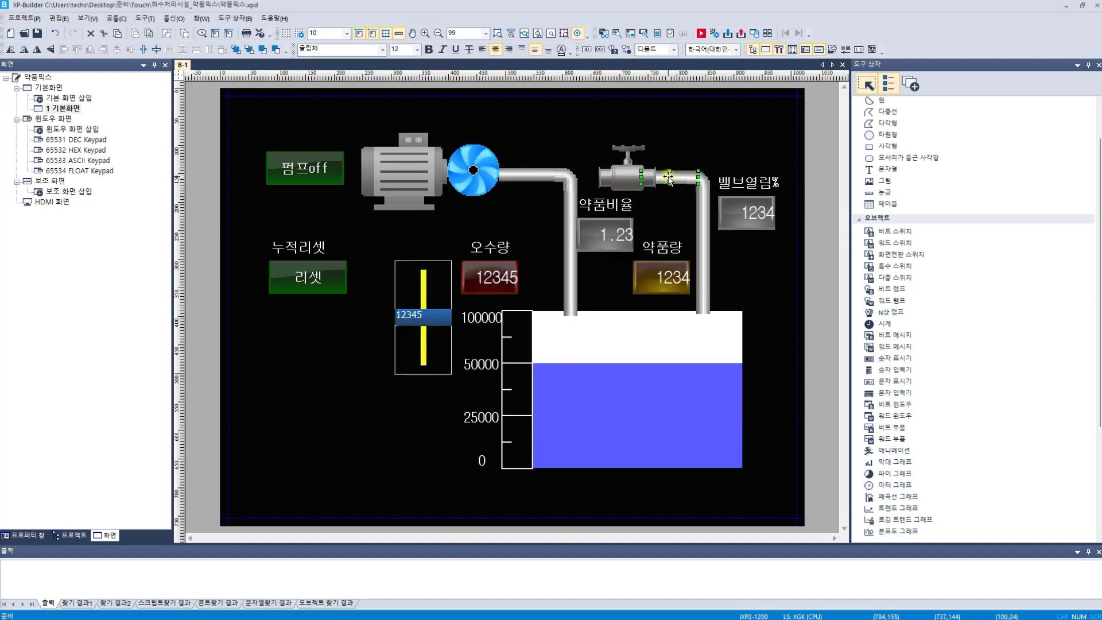
pyautogui.doubleClick(667, 178)
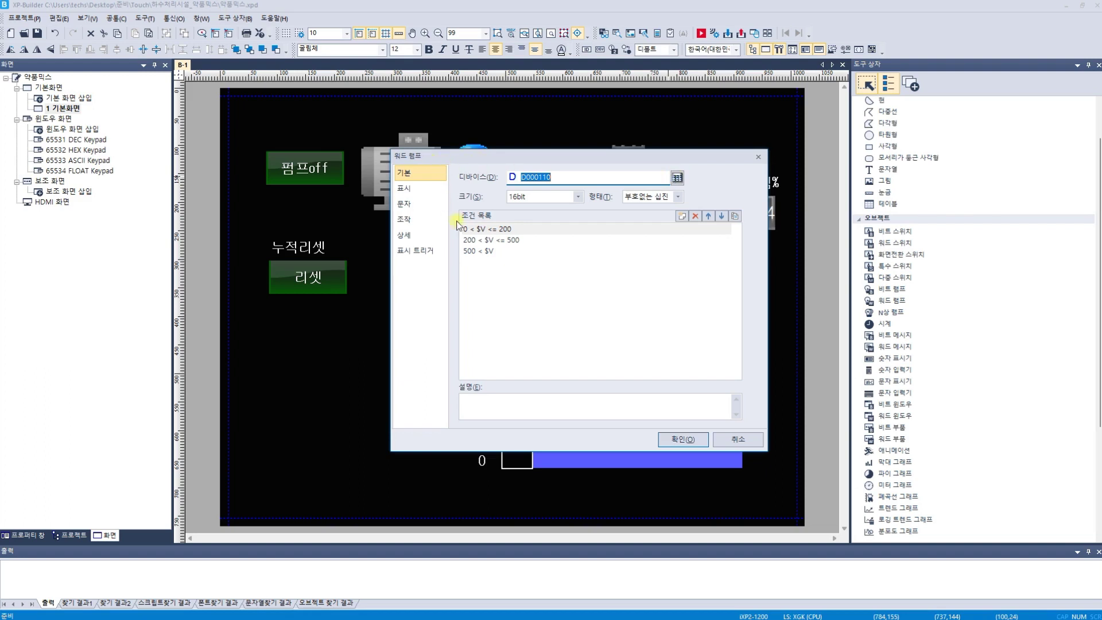
pyautogui.click(501, 229)
pyautogui.click(563, 178)
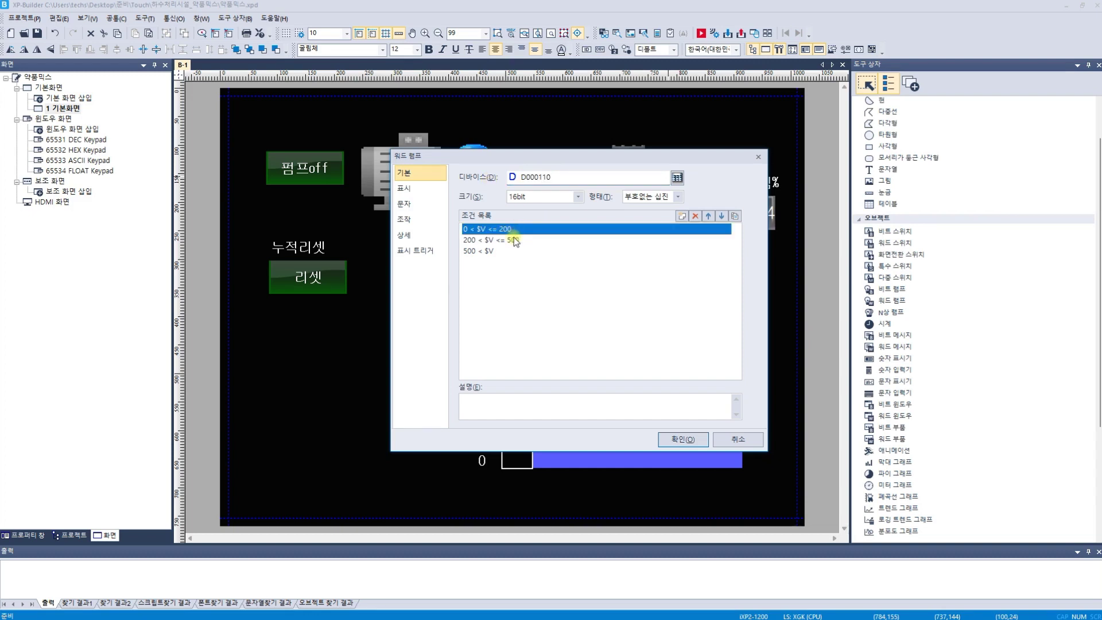
pyautogui.click(511, 240)
pyautogui.click(504, 250)
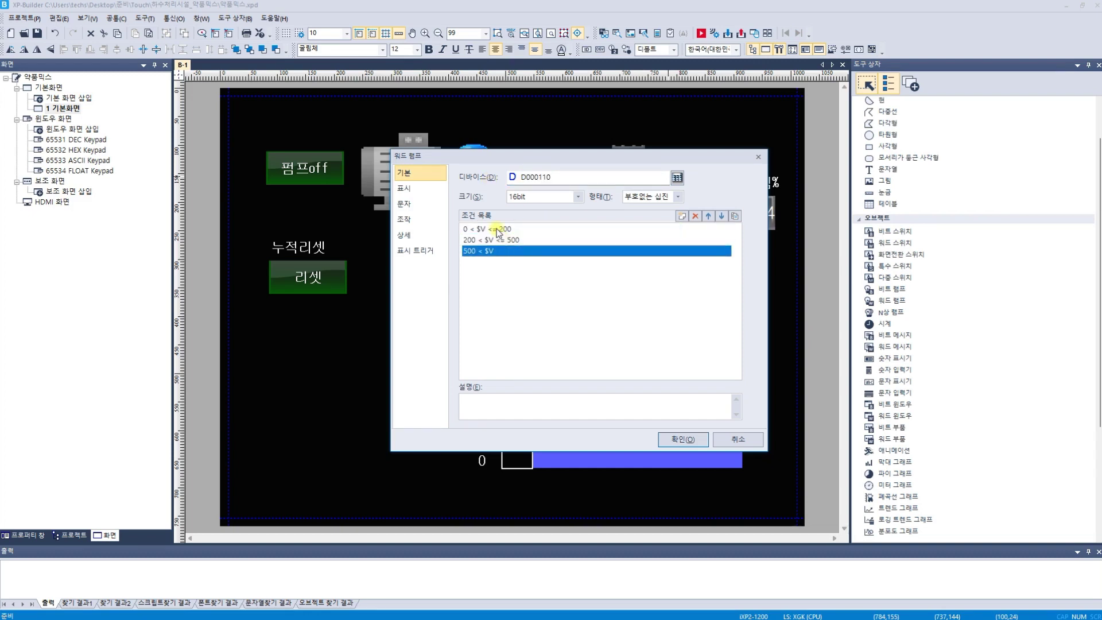
pyautogui.click(498, 230)
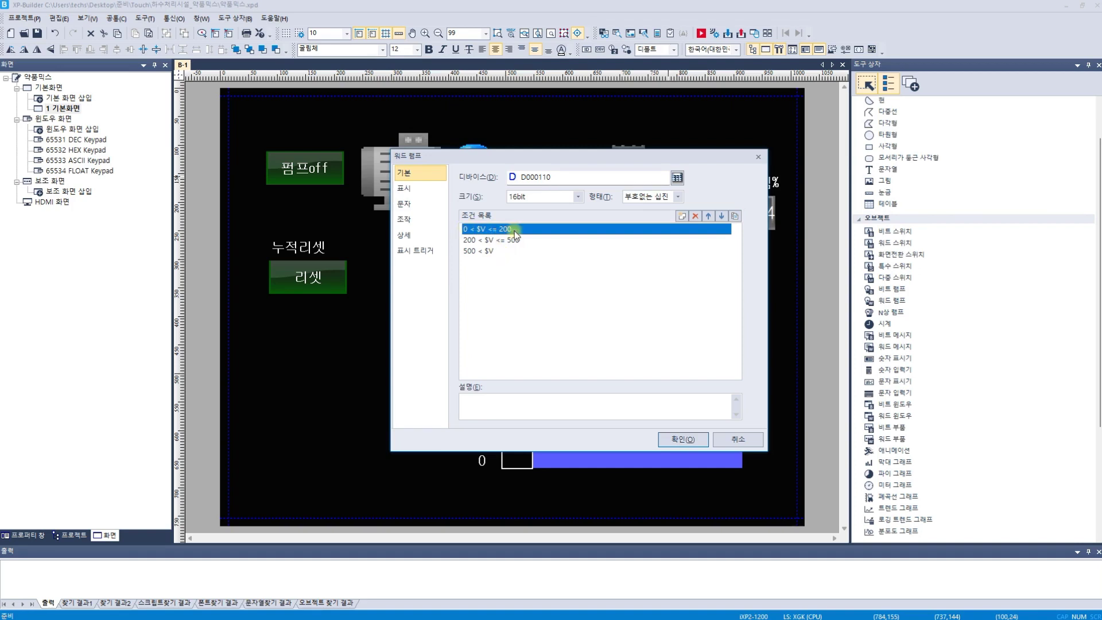
pyautogui.click(509, 240)
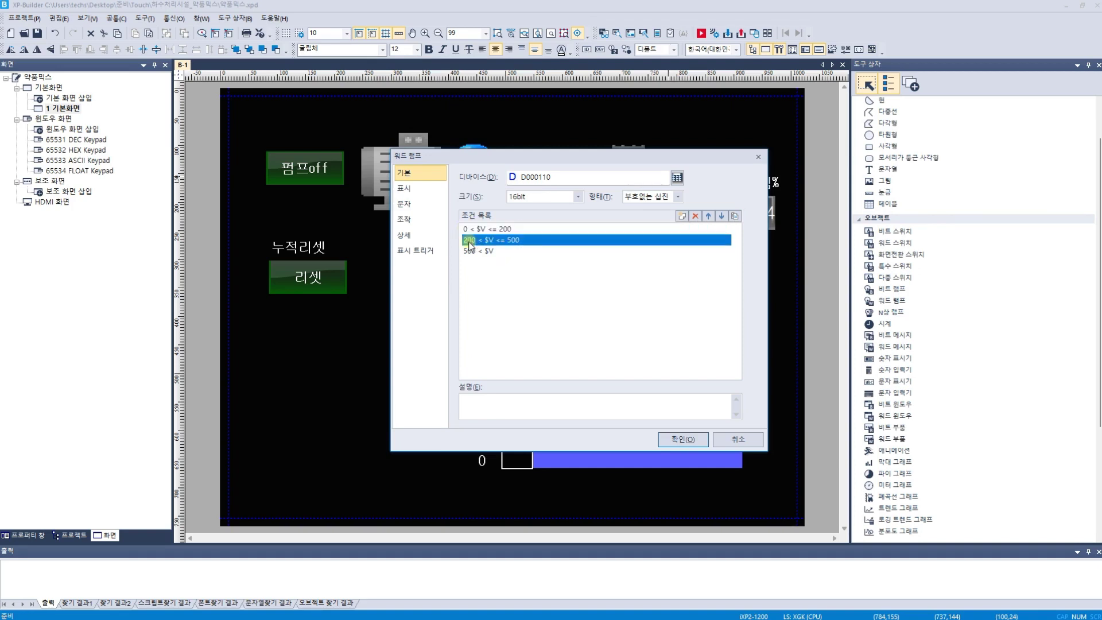
pyautogui.click(511, 242)
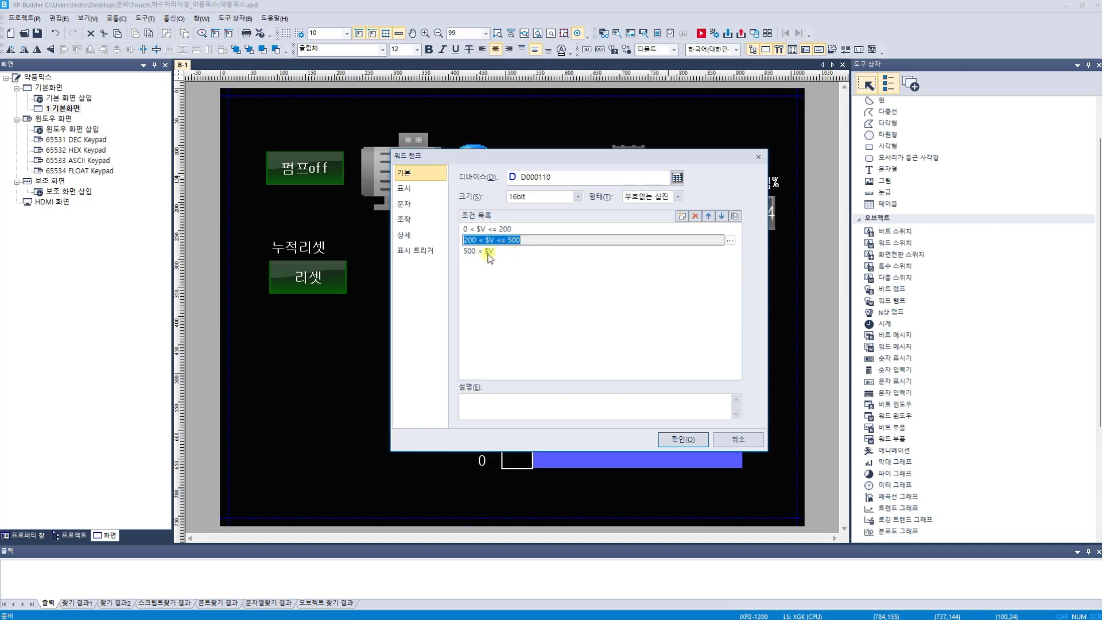
pyautogui.click(488, 252)
pyautogui.click(413, 195)
pyautogui.click(515, 178)
pyautogui.click(524, 187)
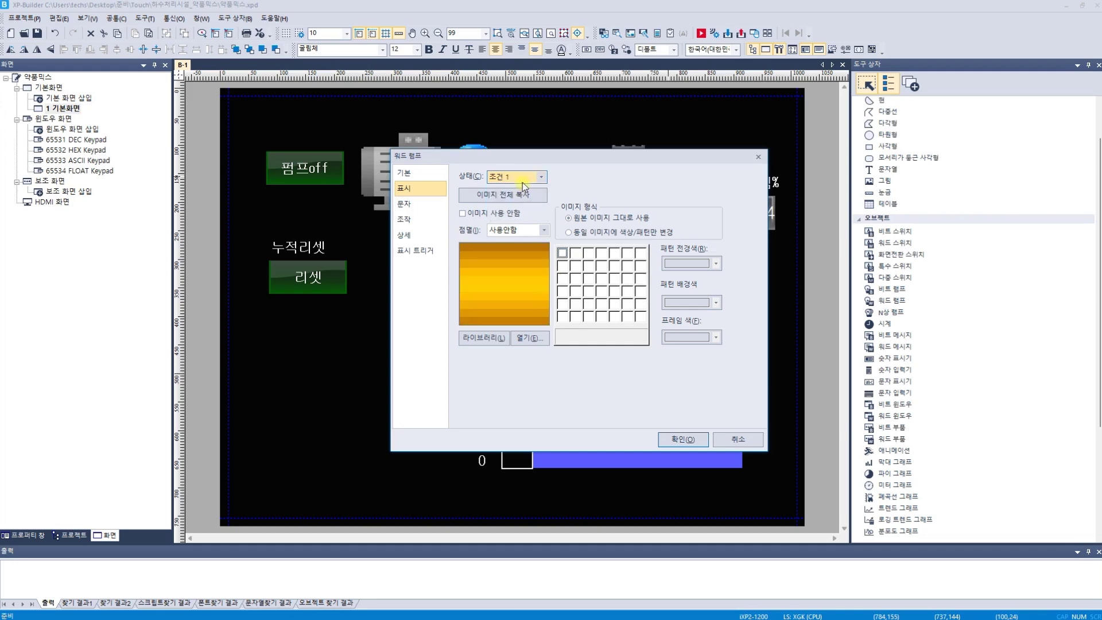
pyautogui.click(524, 180)
pyautogui.click(530, 178)
pyautogui.click(522, 210)
pyautogui.click(739, 440)
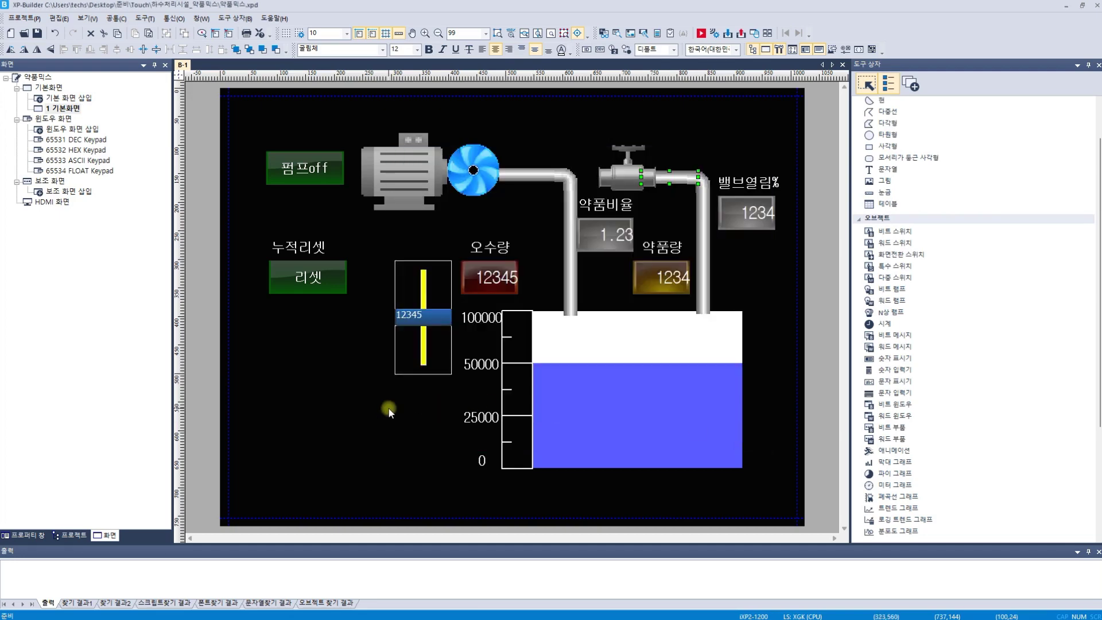
pyautogui.click(650, 405)
pyautogui.doubleClick(686, 407)
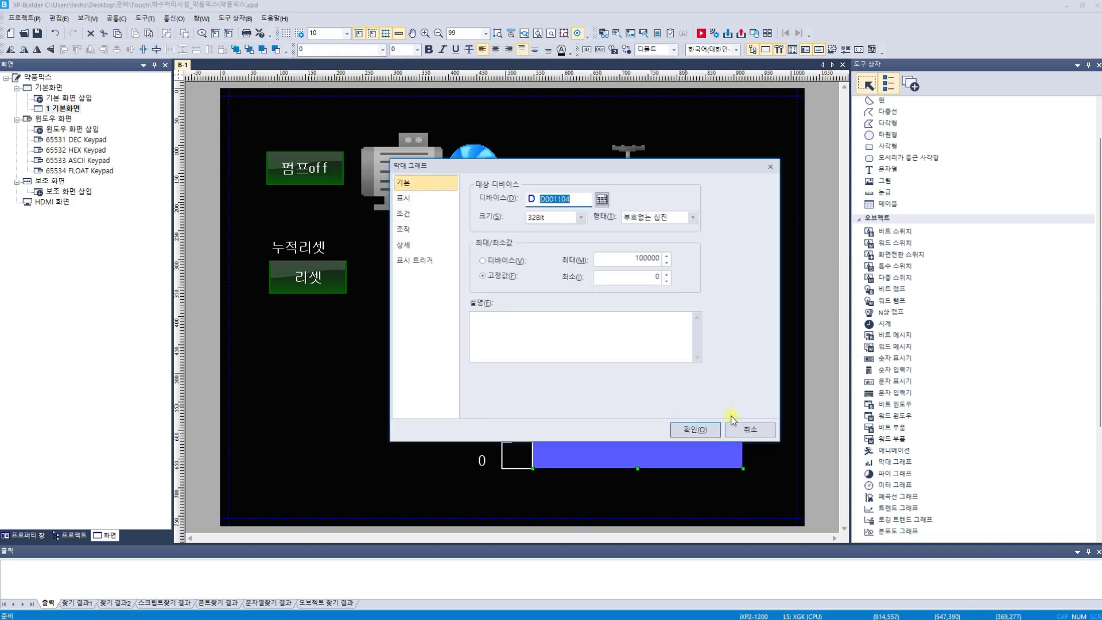
pyautogui.click(566, 217)
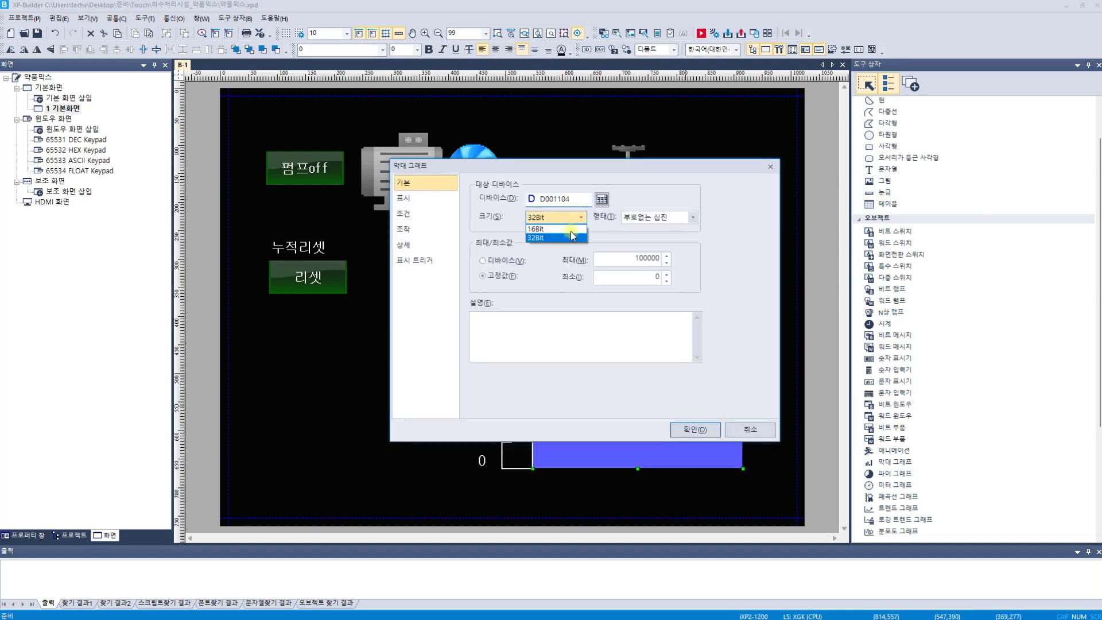
pyautogui.click(639, 261)
pyautogui.doubleClick(663, 259)
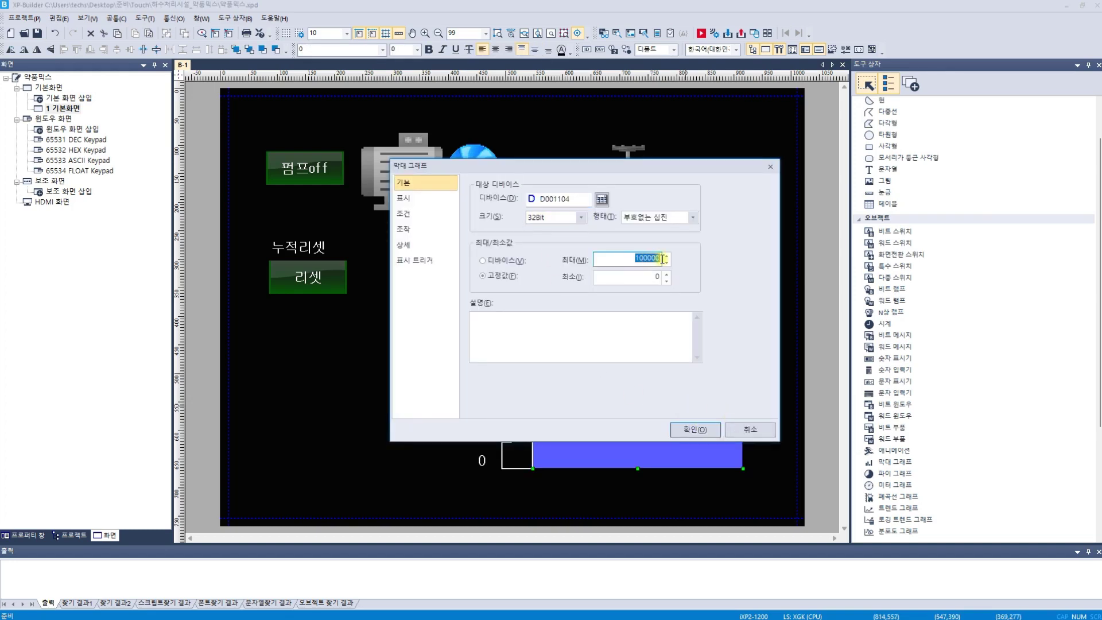
pyautogui.click(566, 217)
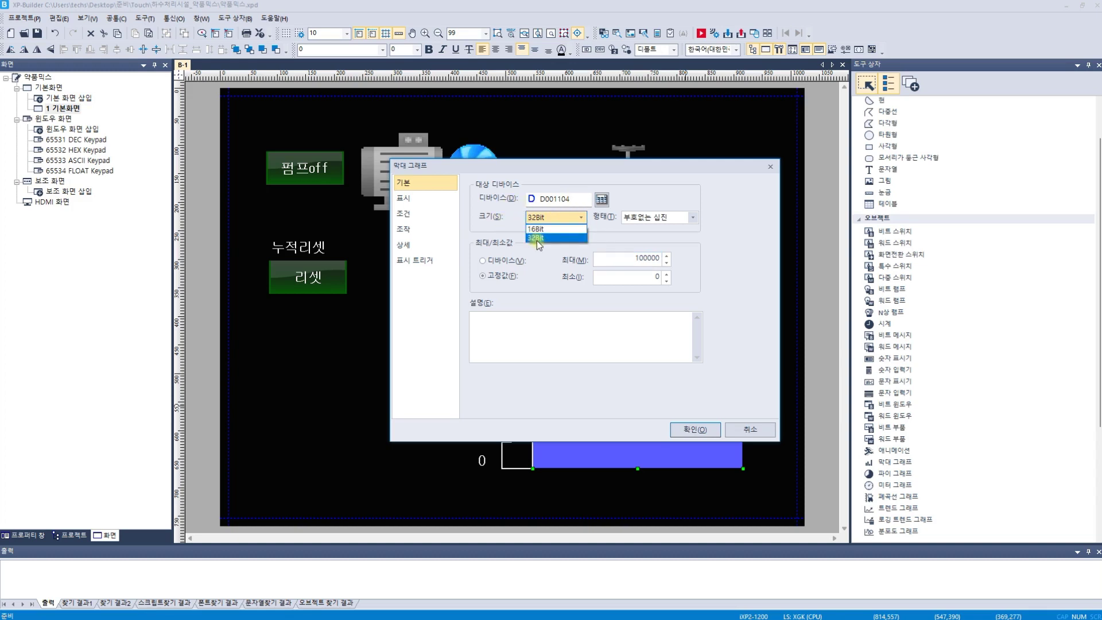
pyautogui.click(624, 258)
pyautogui.click(624, 258)
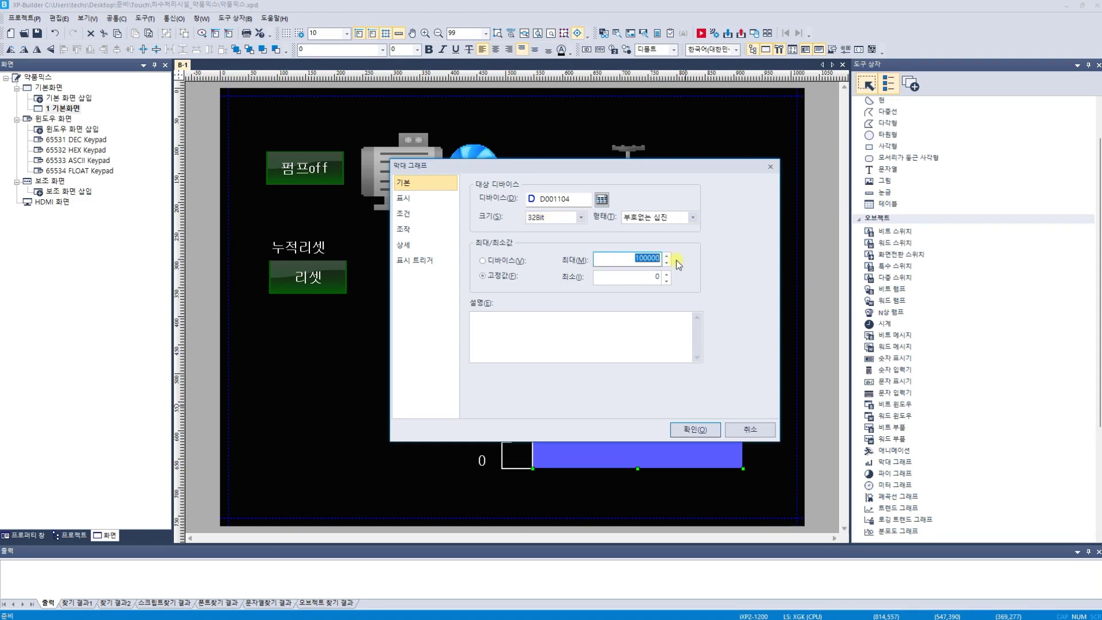
pyautogui.click(751, 431)
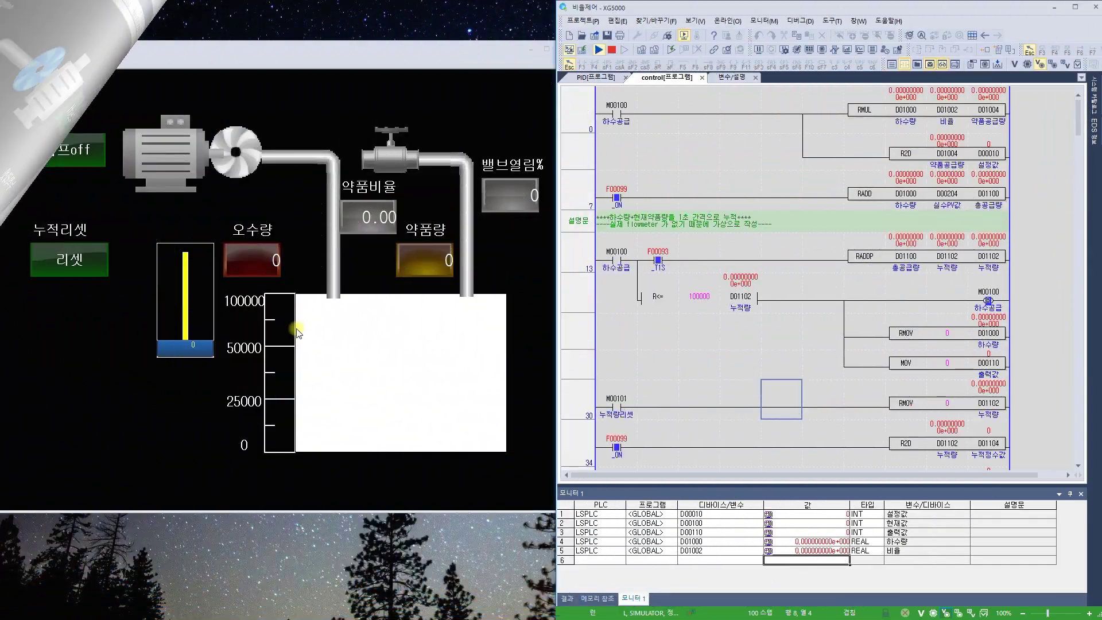
# Run the dosing screen in the XP-Builder simulator next to the monitored XG5000 ladder.
pyautogui.click(714, 401)
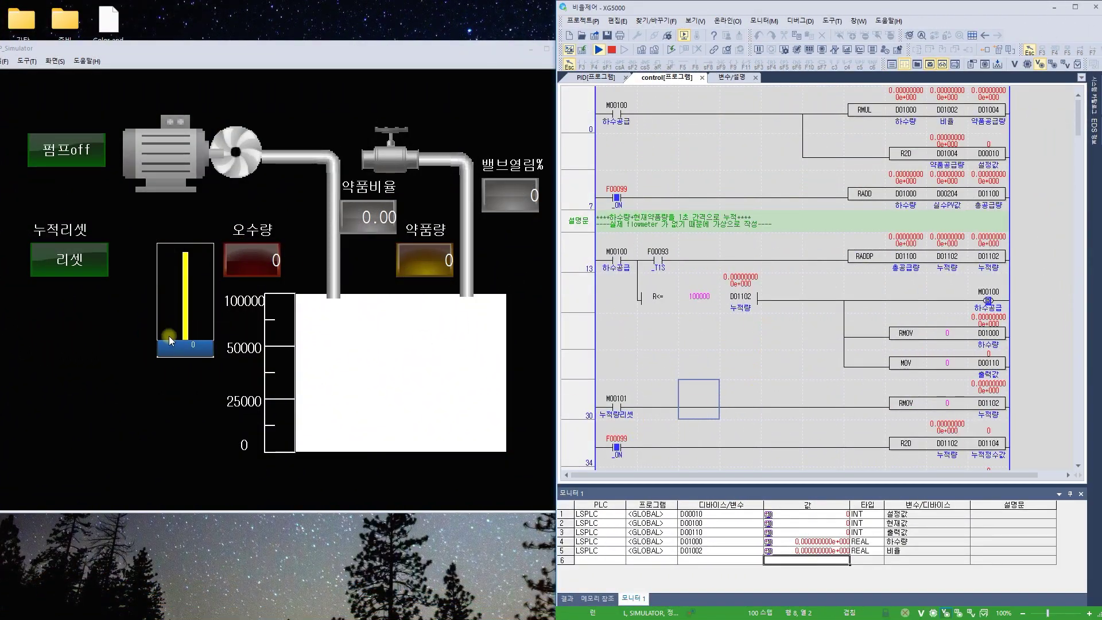
# Reset totals, turn the pump on, set ratio 0.8 and raise sewage flow to about 1785.
pyautogui.click(79, 261)
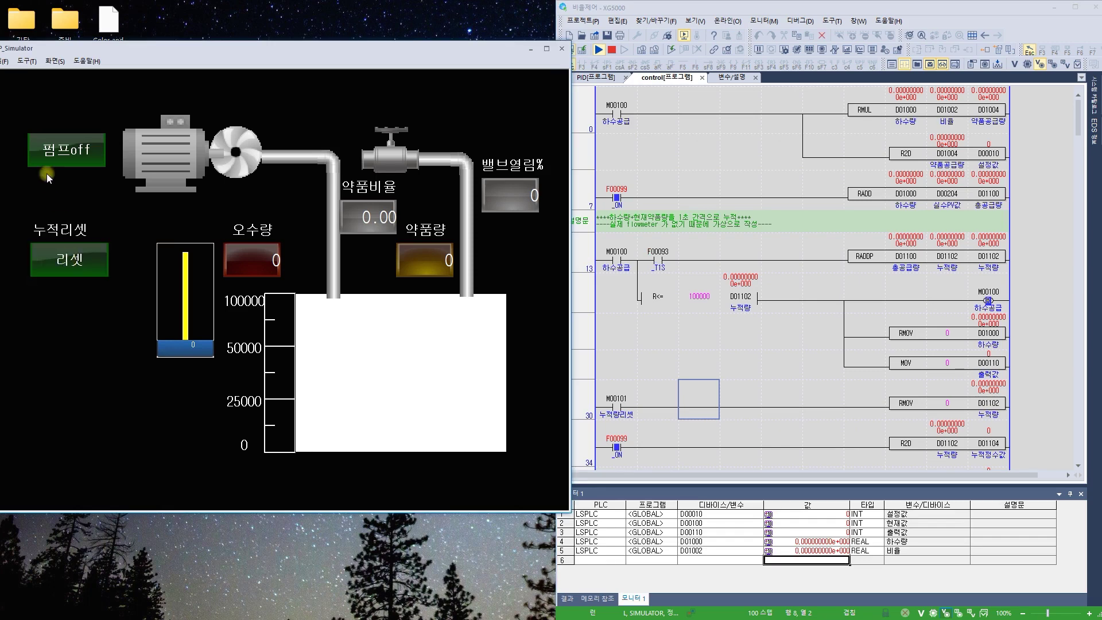
pyautogui.click(65, 152)
pyautogui.click(368, 217)
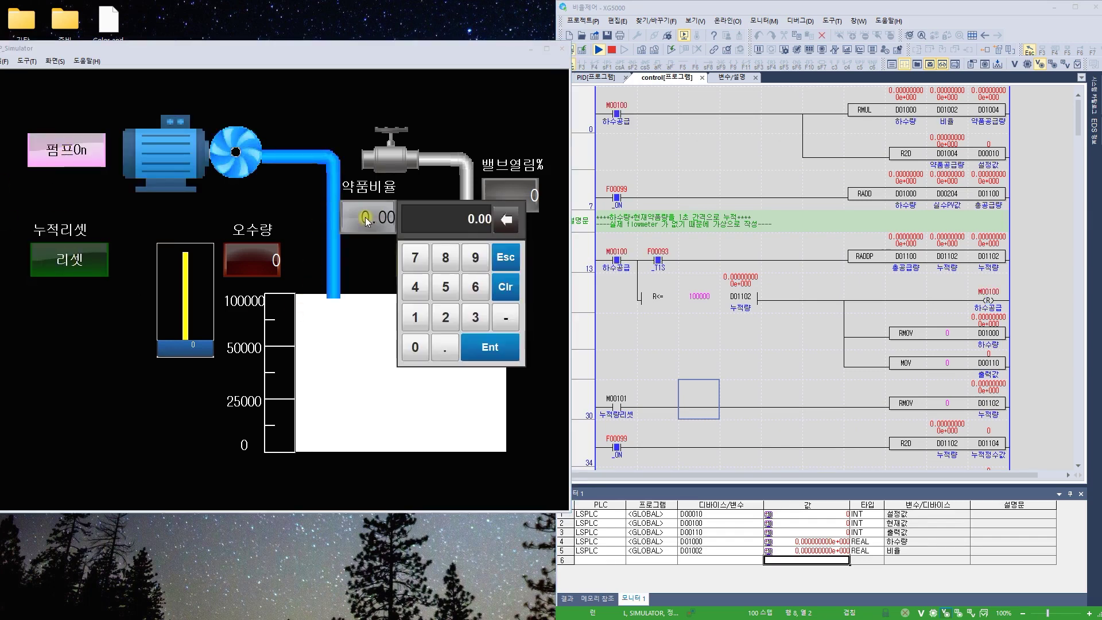
pyautogui.click(436, 346)
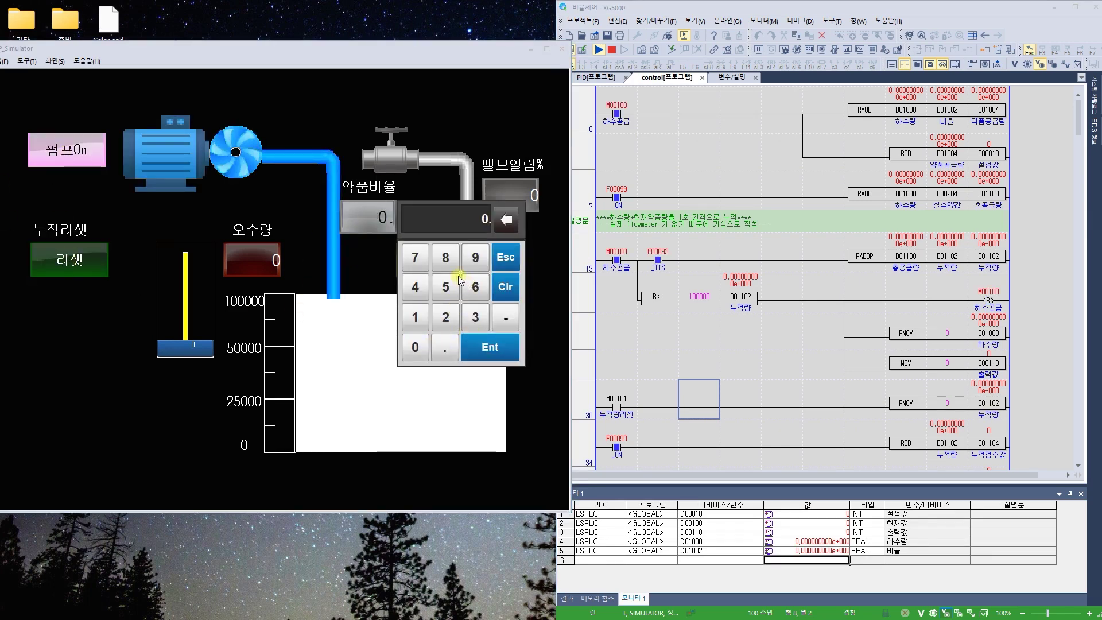
pyautogui.click(449, 261)
pyautogui.click(502, 350)
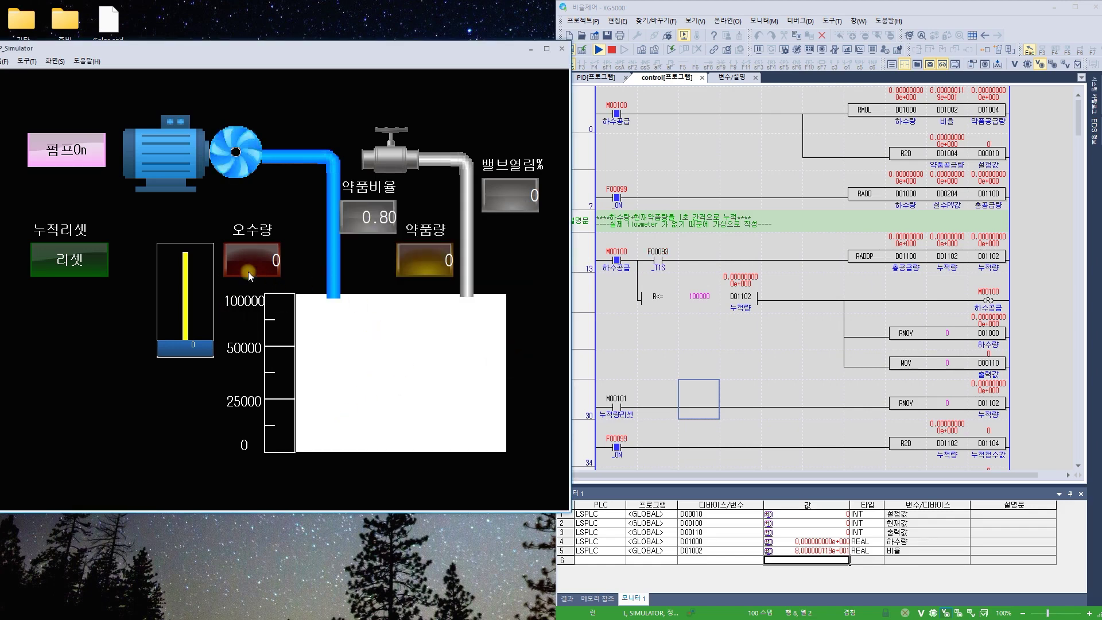
pyautogui.moveTo(194, 348); pyautogui.dragTo(189, 302)
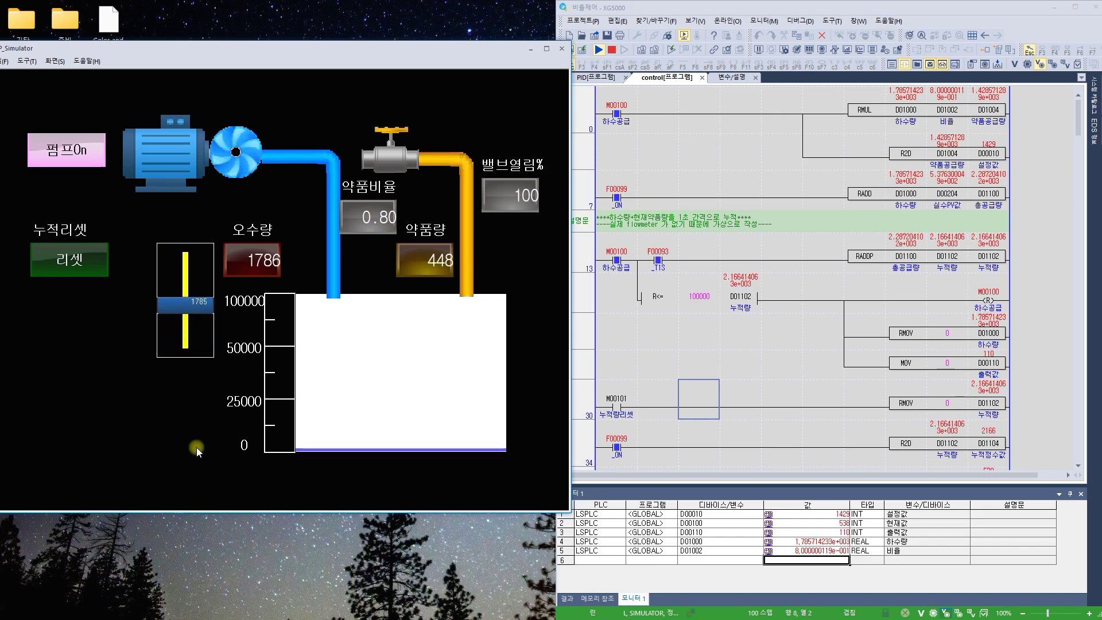